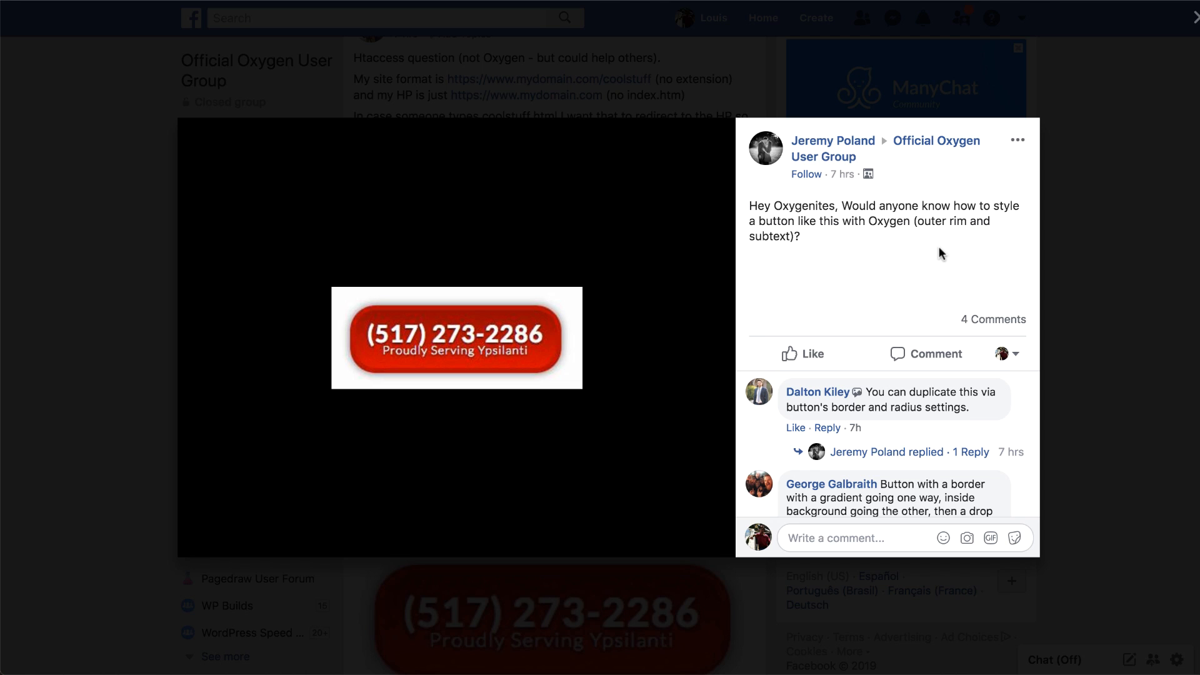
Step: Highlight the Facebook poster's question about styling the bordered red button, then clear the highlight
drag(842, 206, 888, 219)
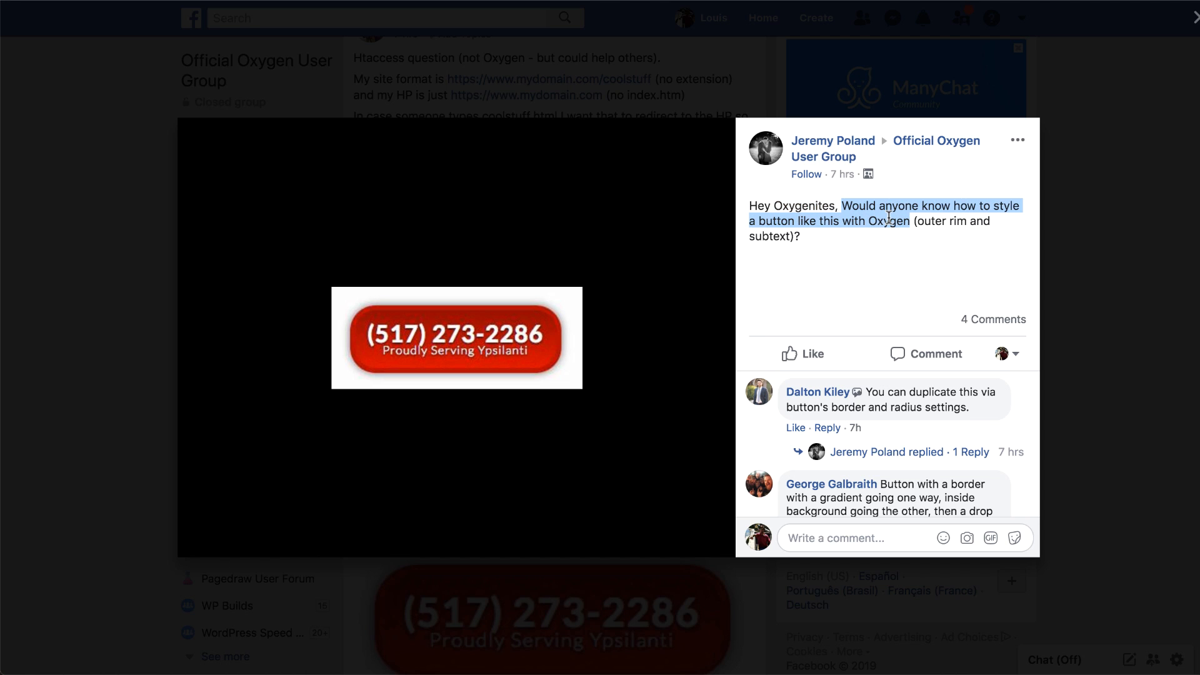
click(886, 251)
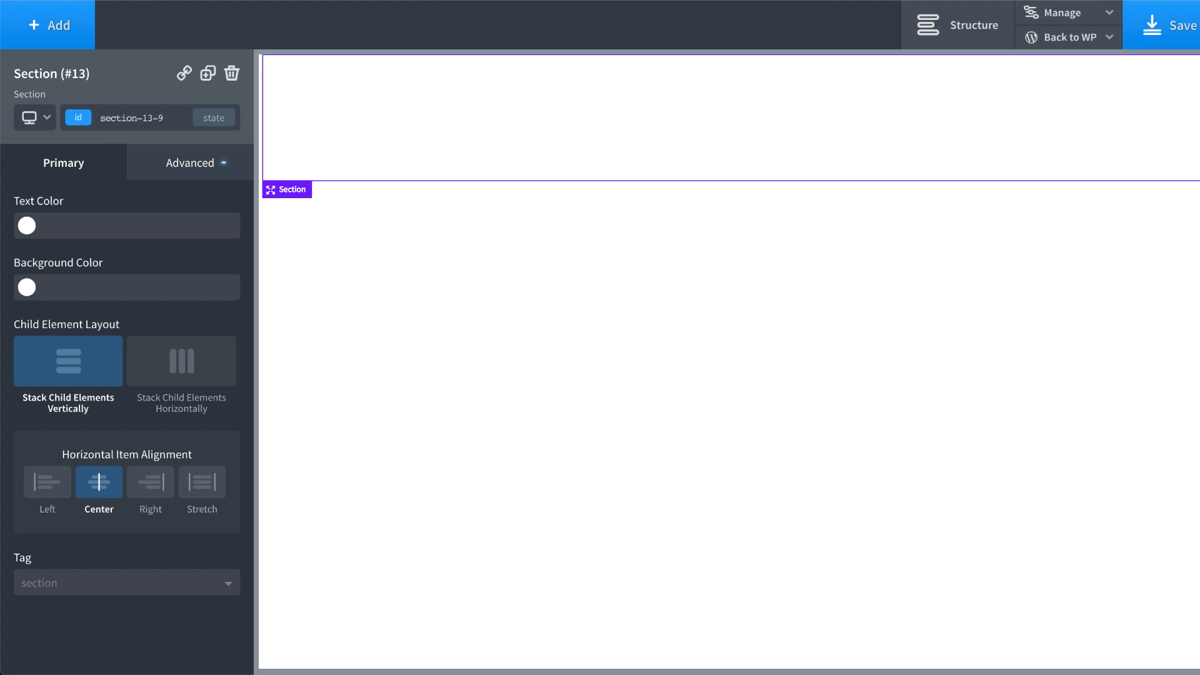
click(69, 26)
text(link)
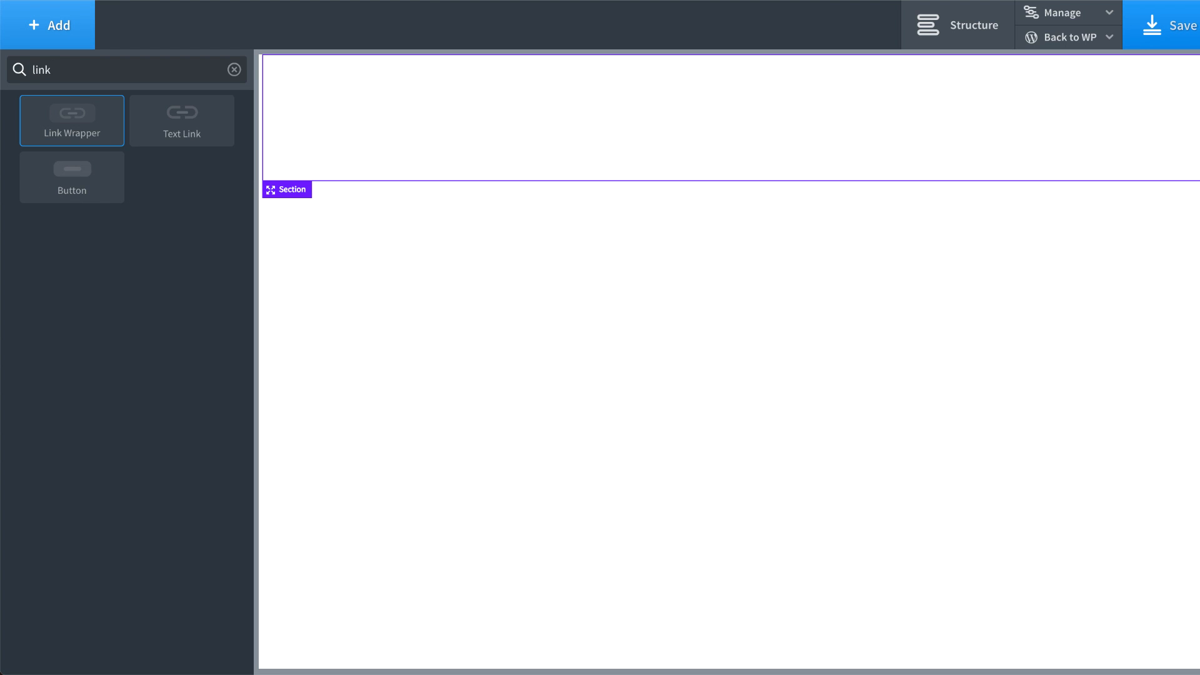
click(72, 120)
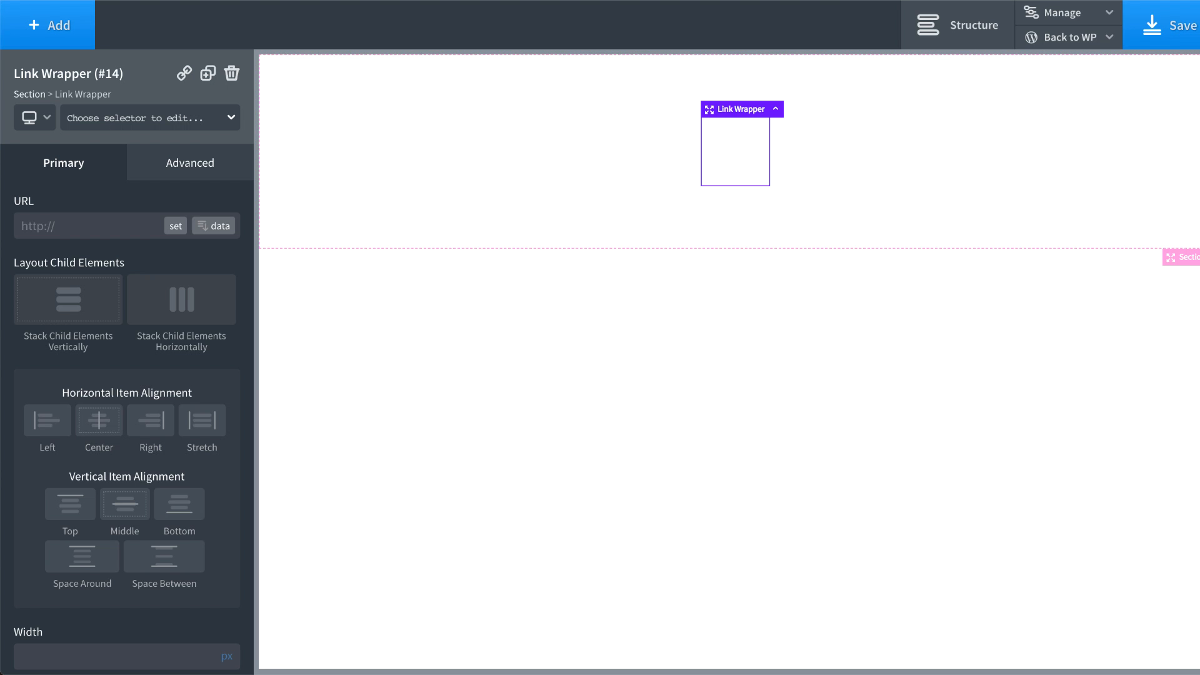
triple_click(44, 225)
Step: Enter a tel: link with the business phone number as the Link Wrapper's URL
text(tel)
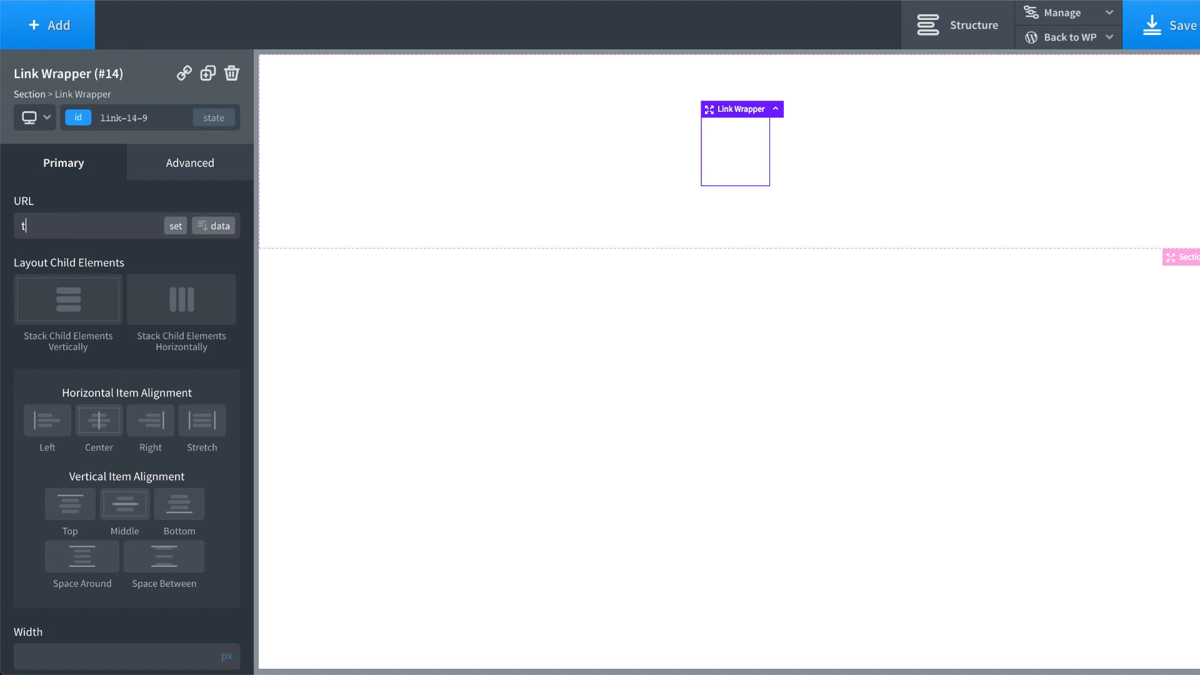
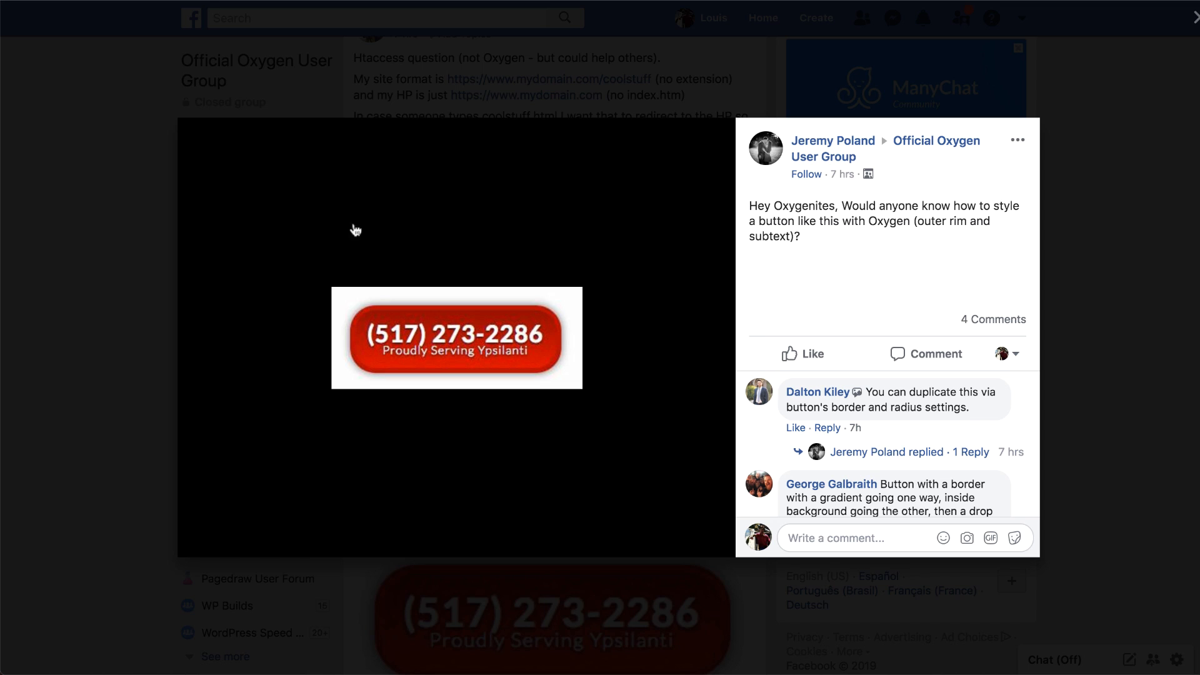
mouse_move(364, 359)
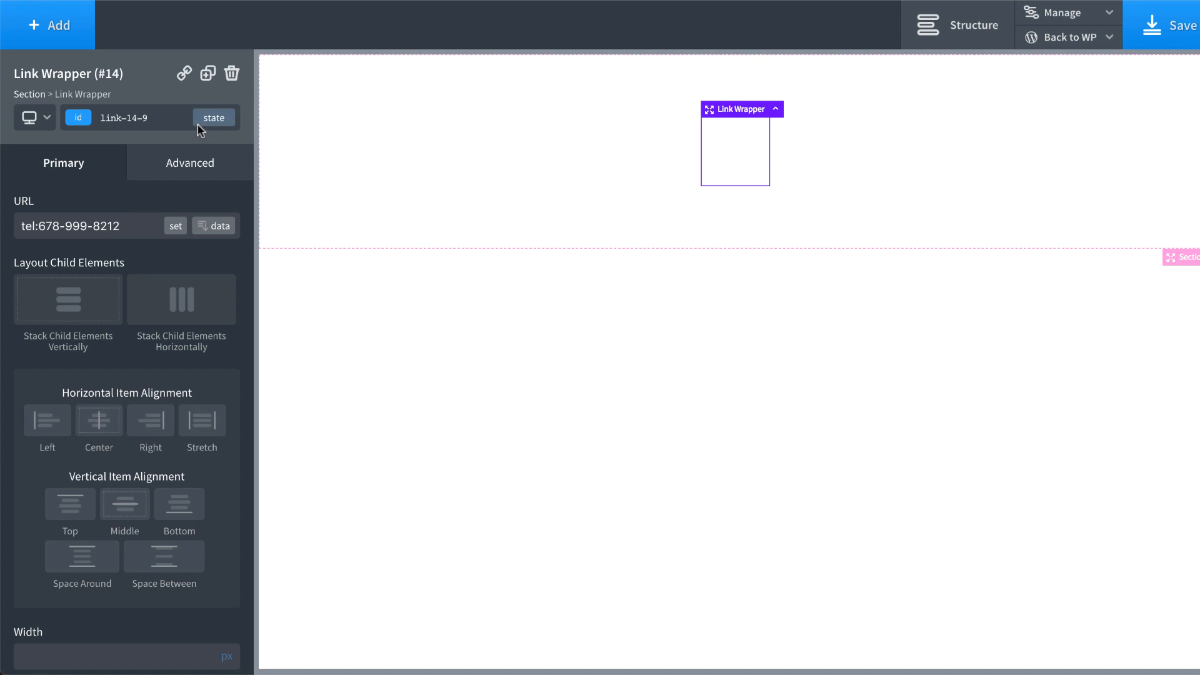
Step: Start the Link Wrapper's gradient background with pure red #ff0000, saved as global colour Red A
click(181, 160)
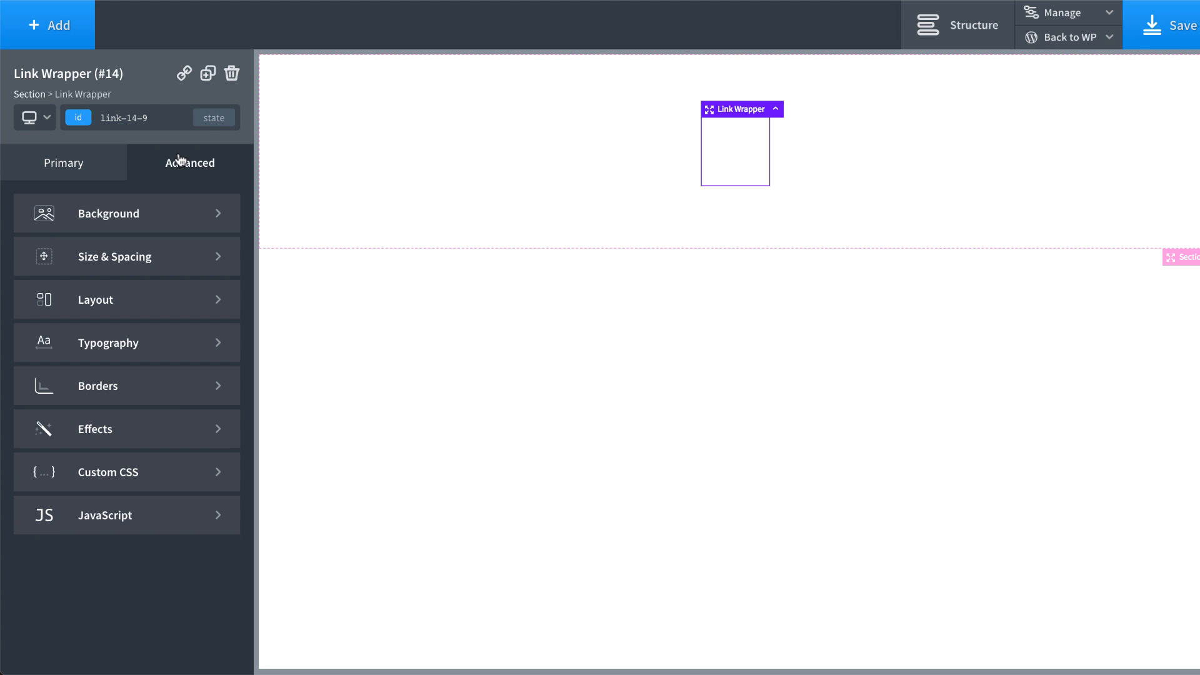
click(136, 212)
scroll(125, 260, down, 3)
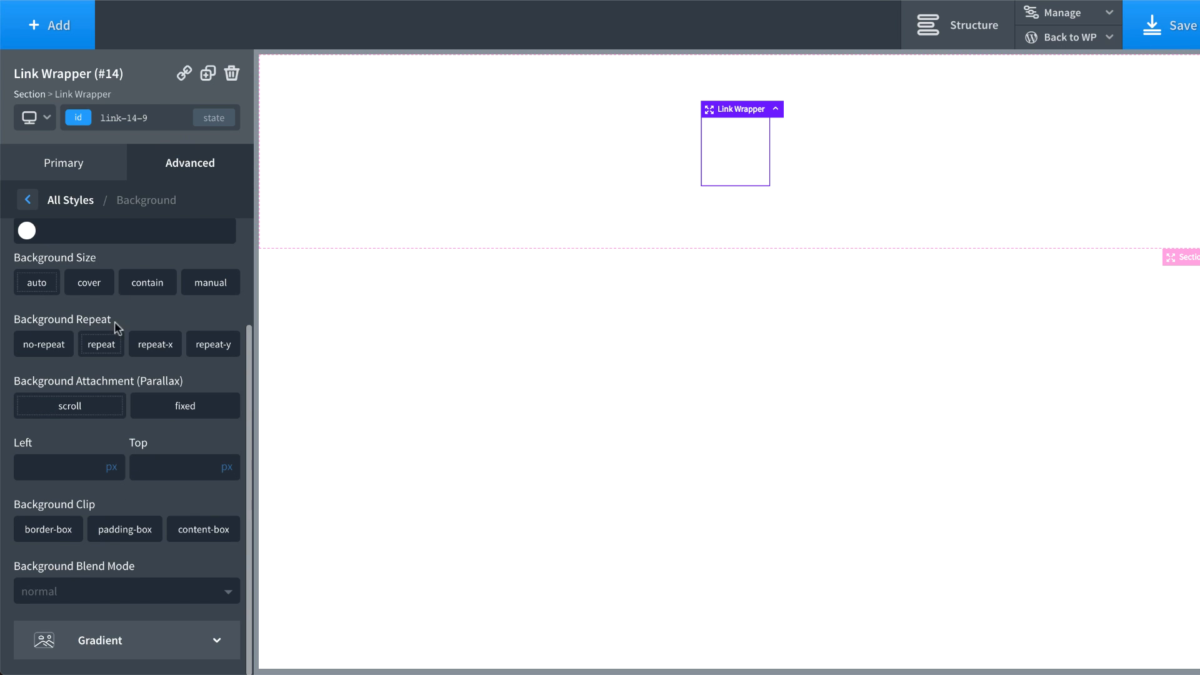
click(112, 643)
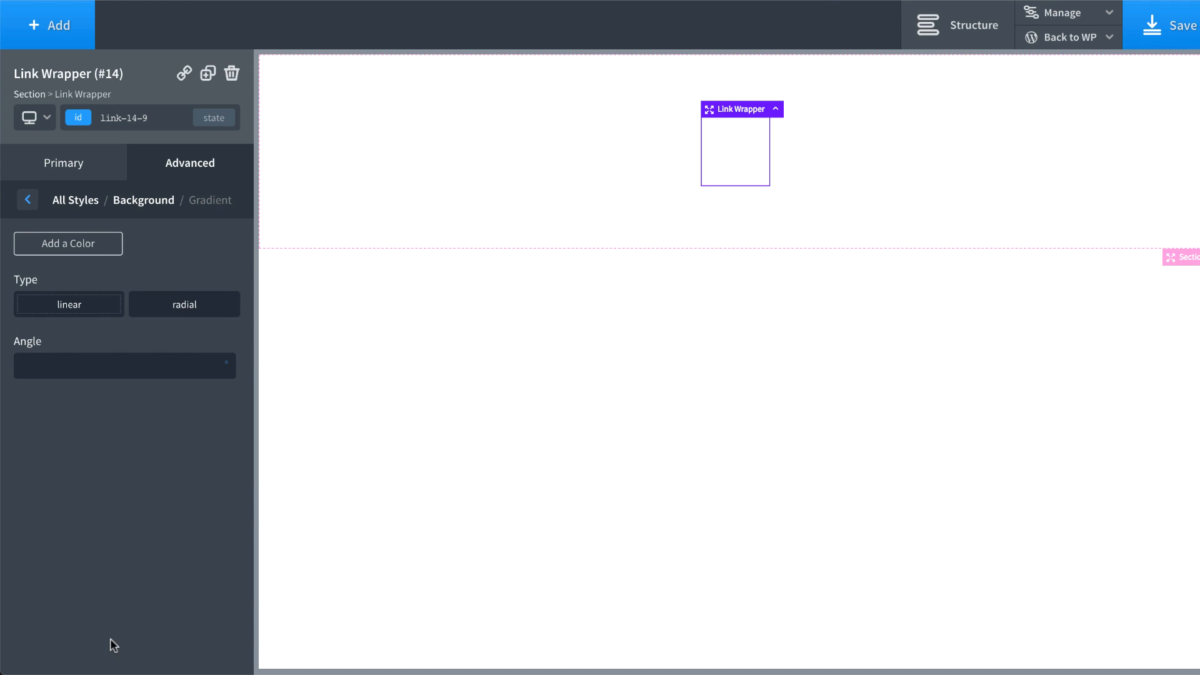
click(92, 245)
click(25, 288)
drag(98, 335, 180, 265)
click(177, 265)
click(141, 285)
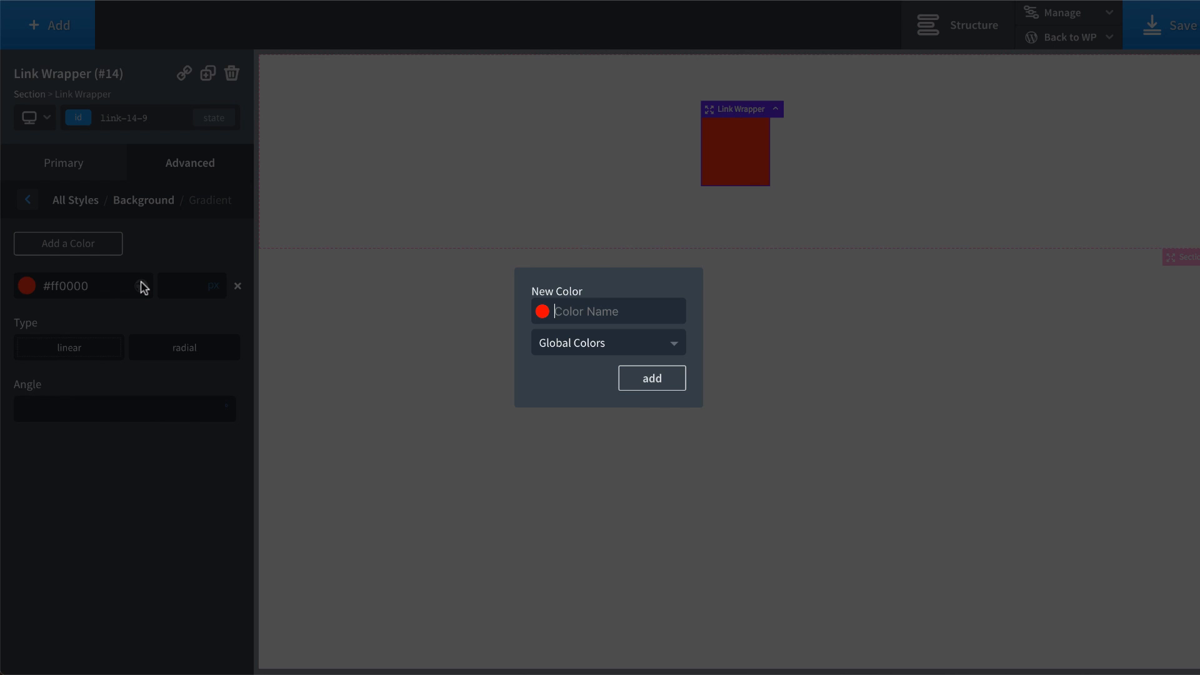
text(Red A)
key(Return)
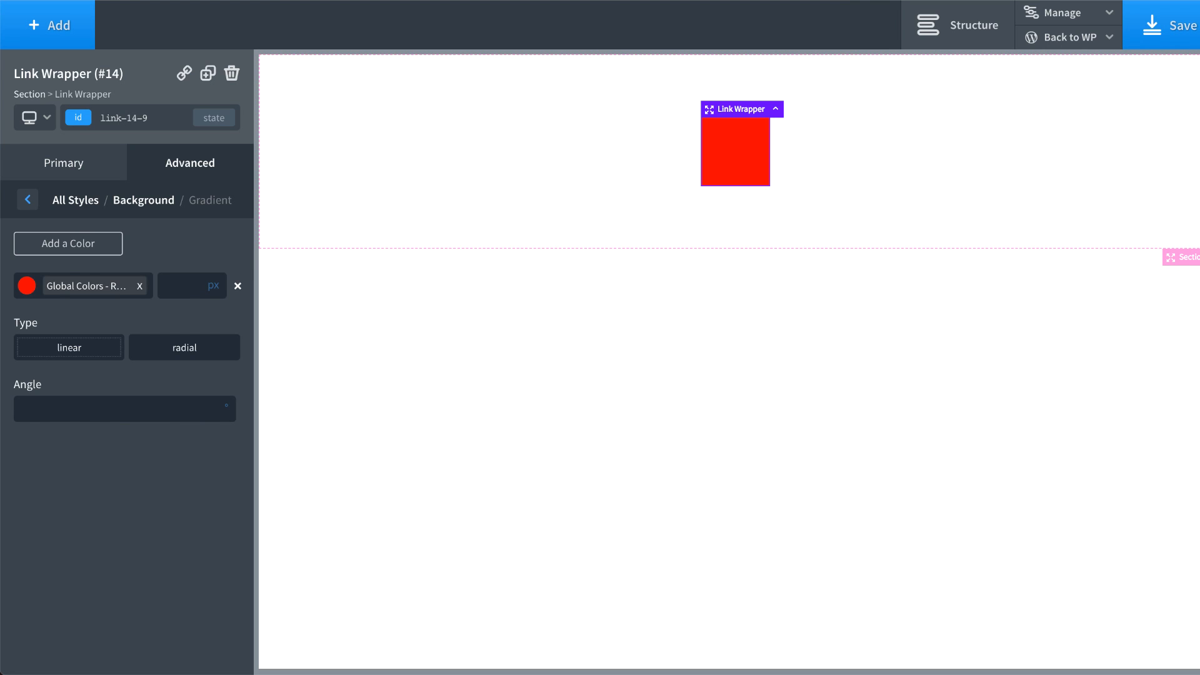
Step: Add dark red #b50000 as the second gradient colour, saved as global colour Red B
click(61, 256)
click(27, 328)
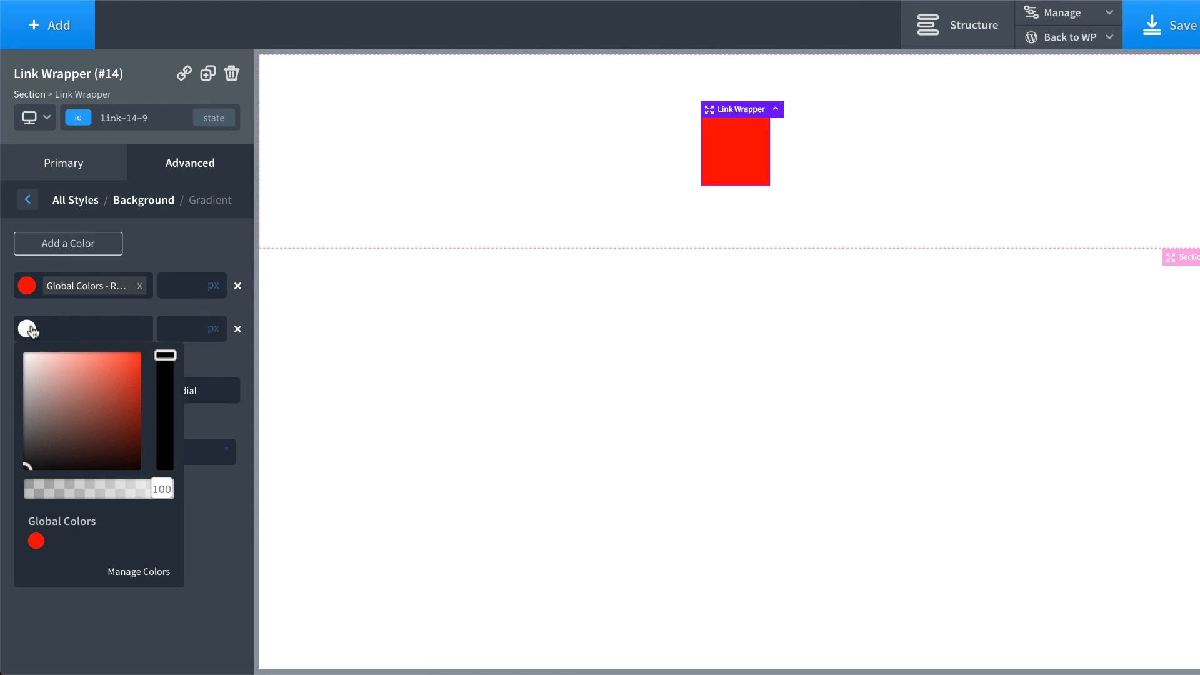
click(115, 367)
mouse_move(115, 367)
mouse_down()
mouse_move(157, 370)
mouse_move(158, 389)
mouse_up()
click(141, 330)
text(Red B)
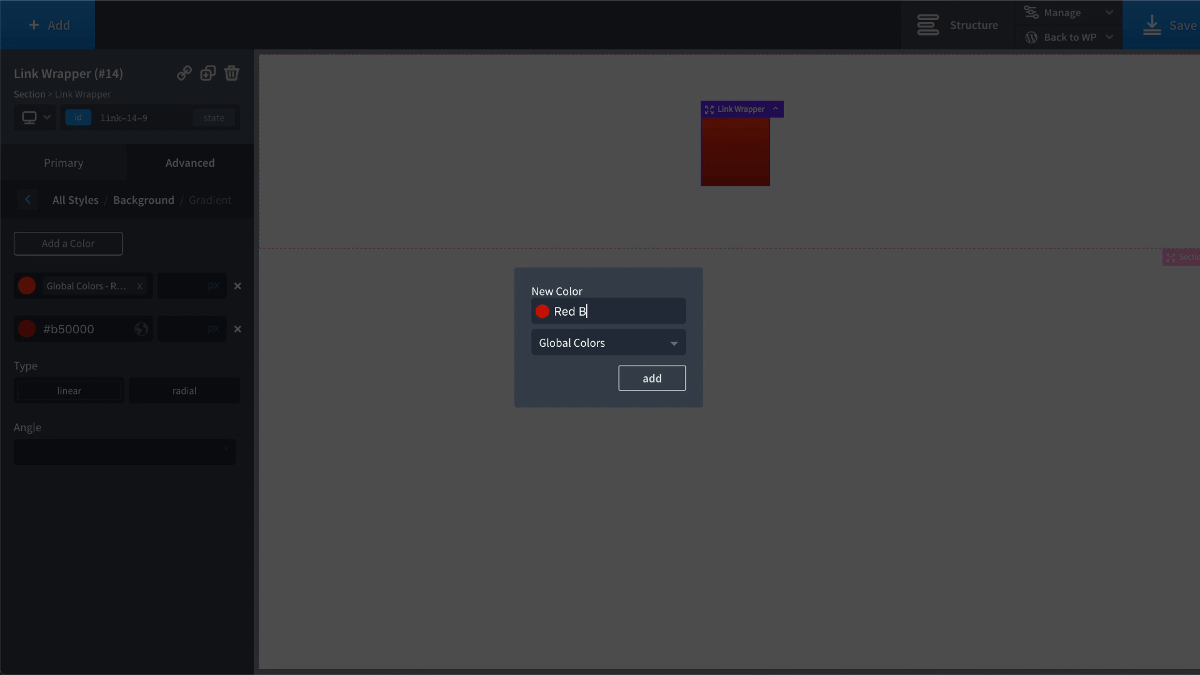
key(Return)
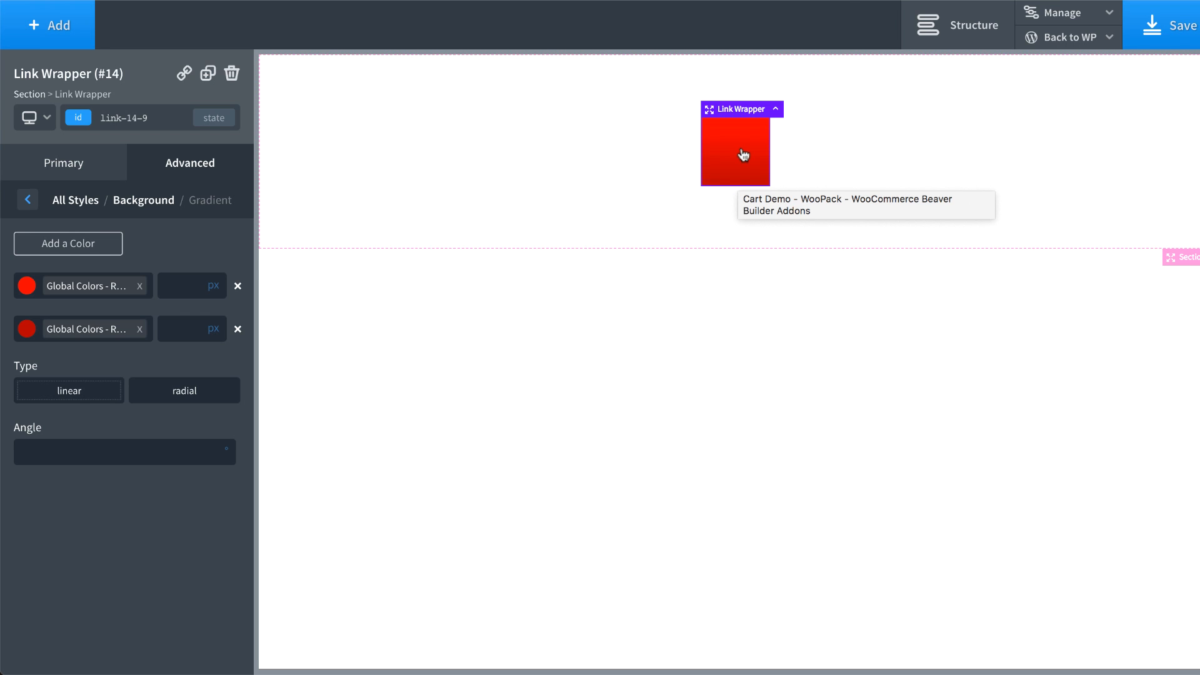
Step: Add a Div inside the Link Wrapper with a gradient running from Red B to Red A
click(51, 34)
click(185, 188)
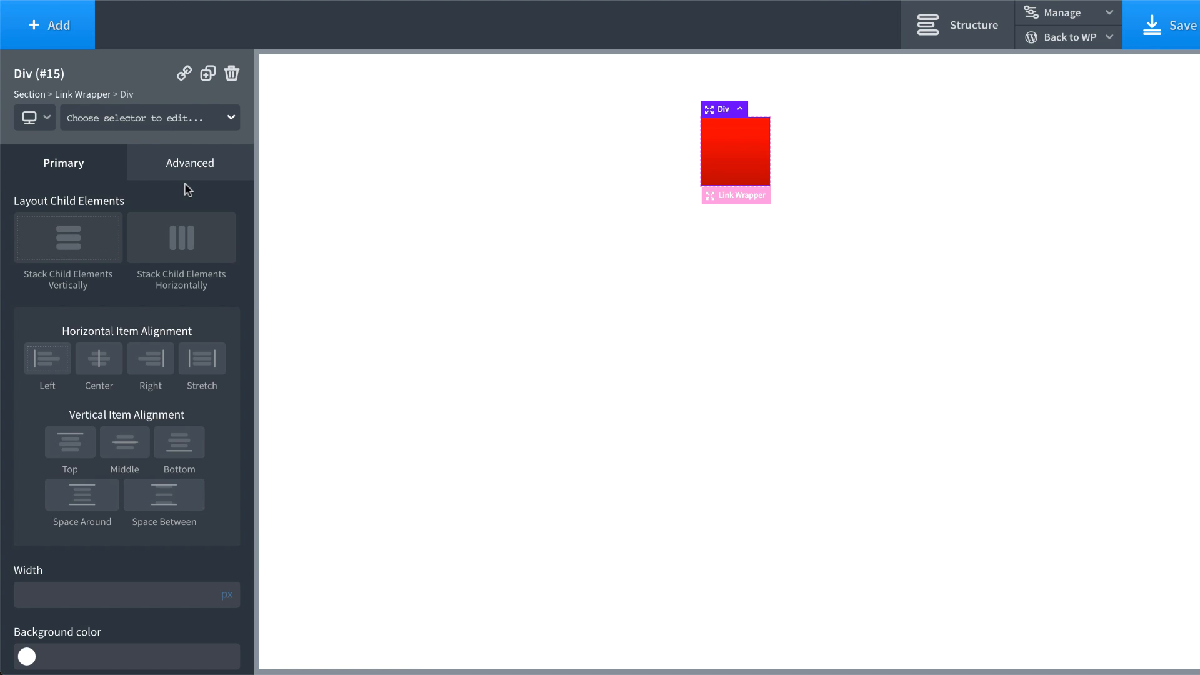
click(187, 167)
click(156, 224)
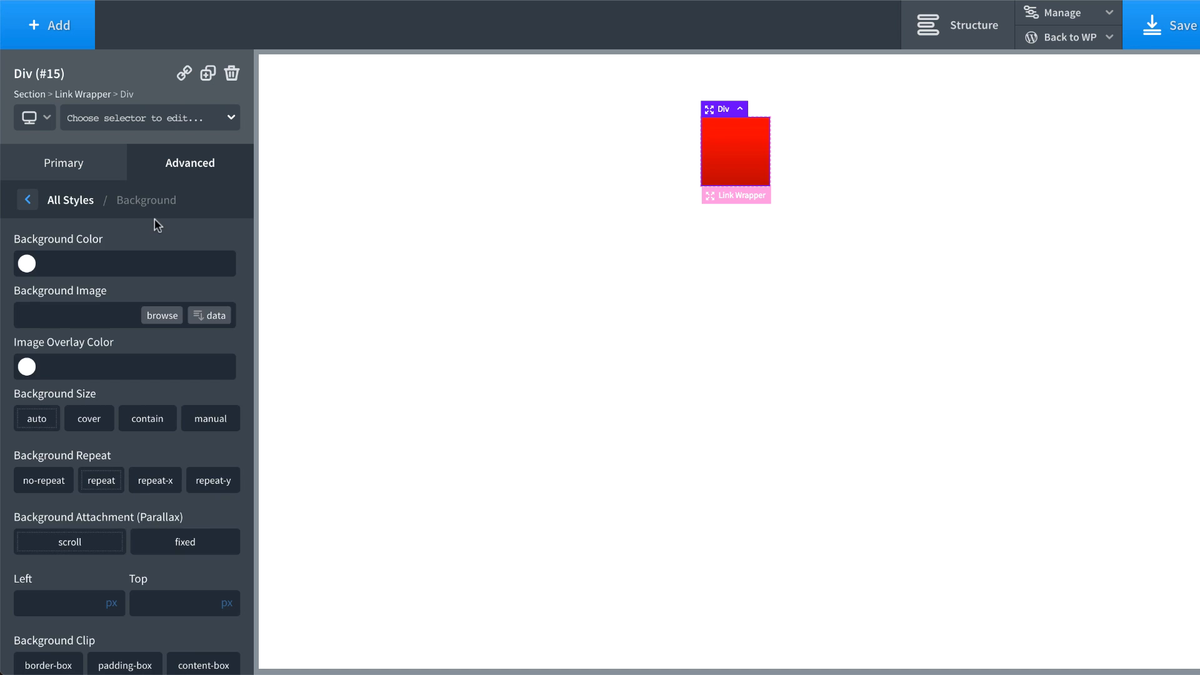
scroll(127, 625, down, 2)
click(127, 633)
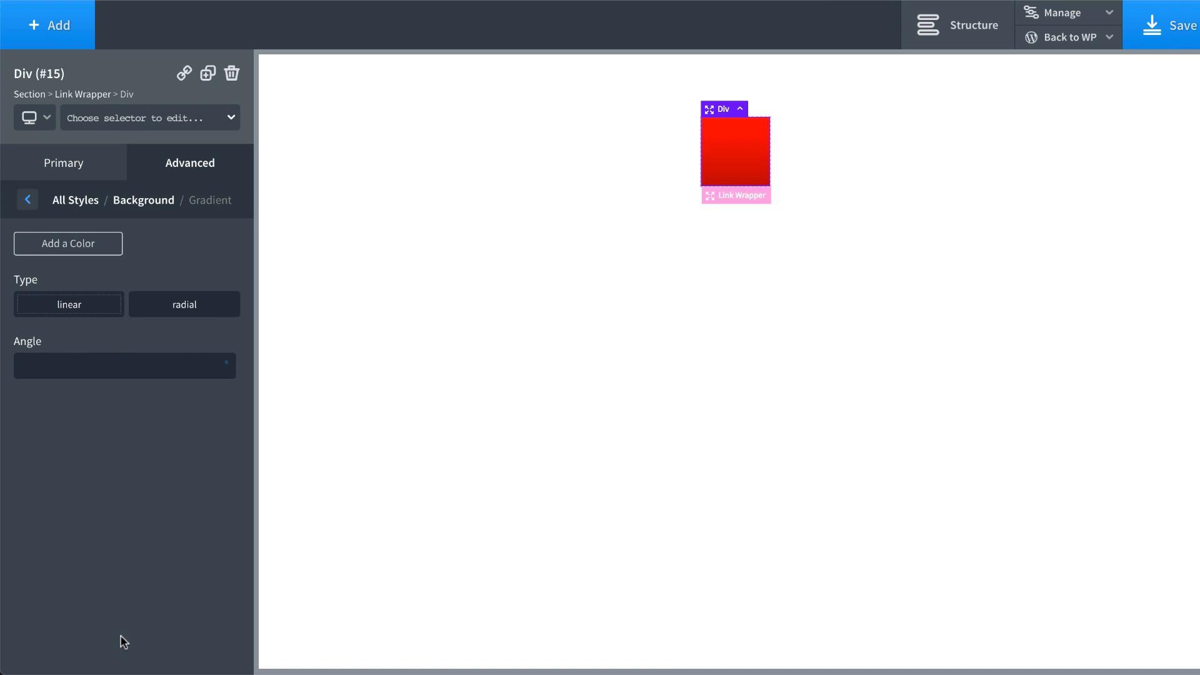
click(55, 246)
click(27, 286)
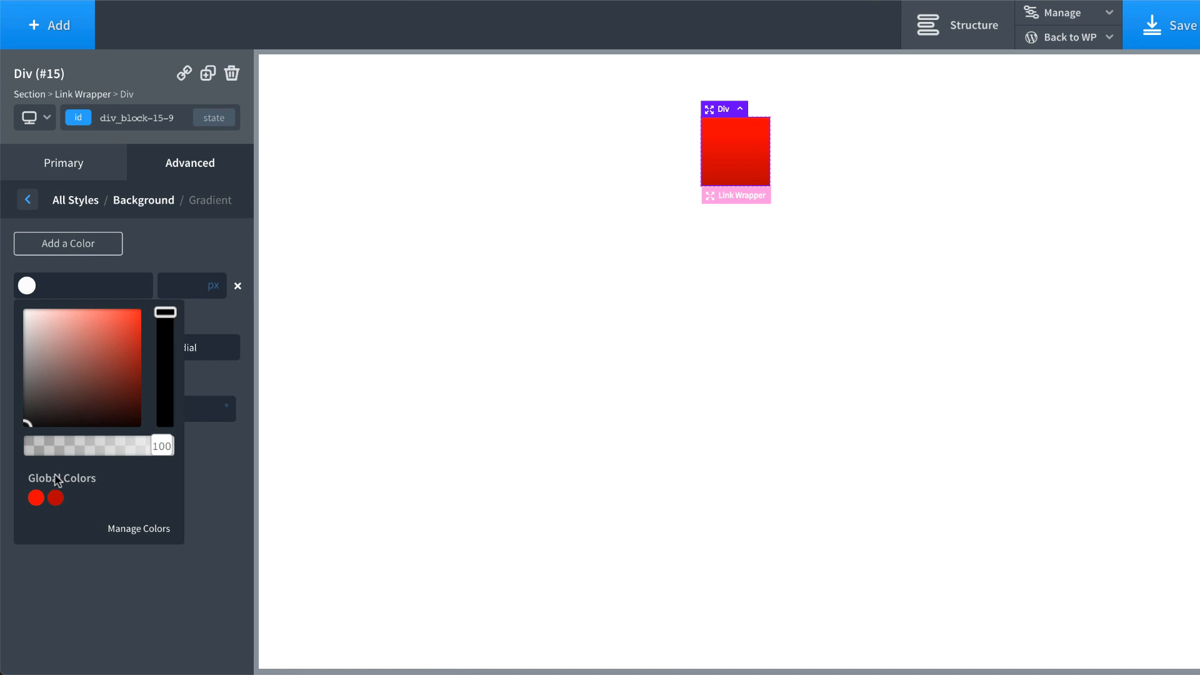
click(55, 498)
click(84, 251)
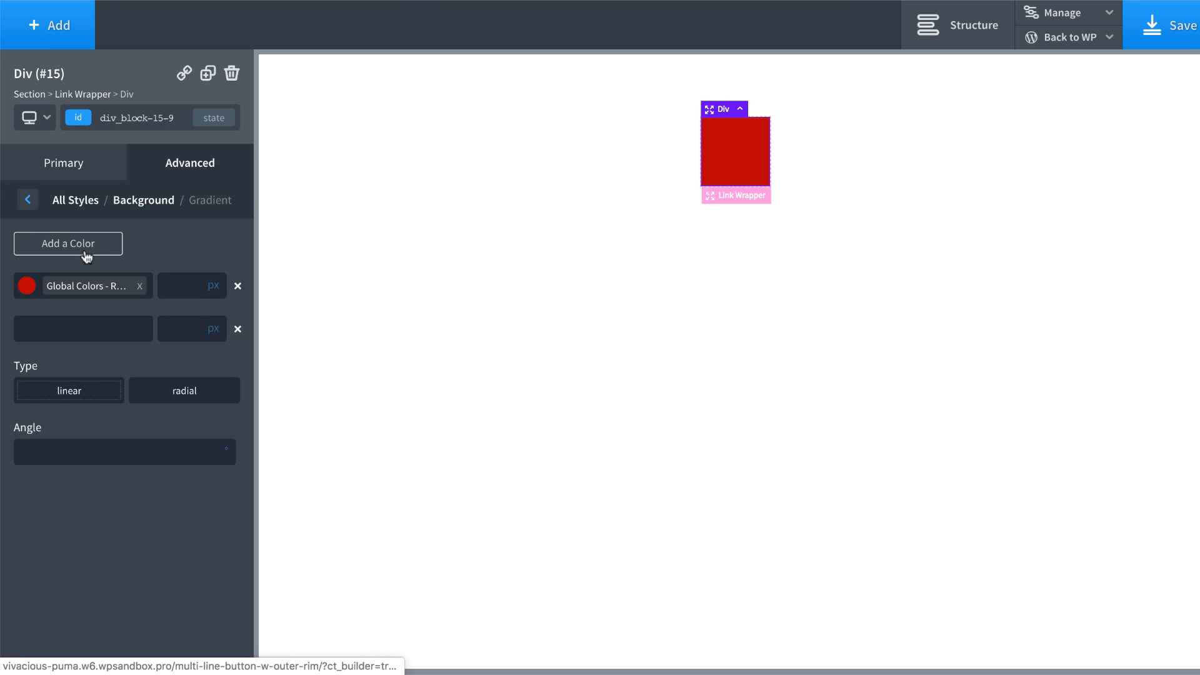
click(28, 326)
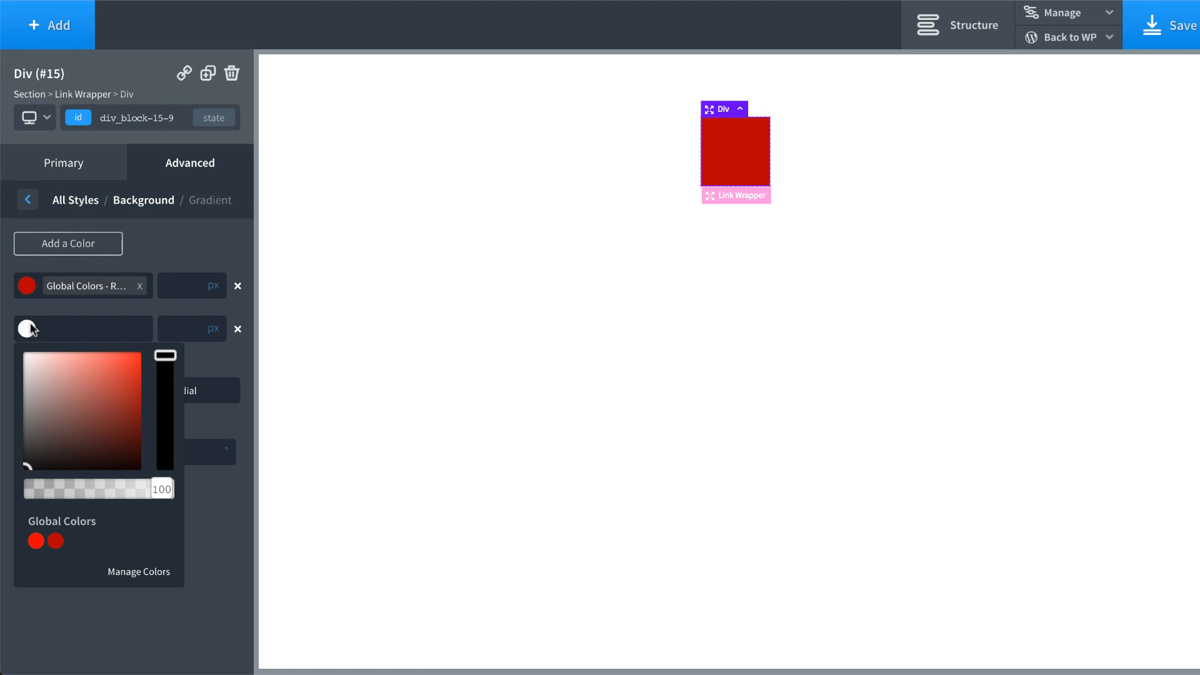
click(36, 541)
click(214, 587)
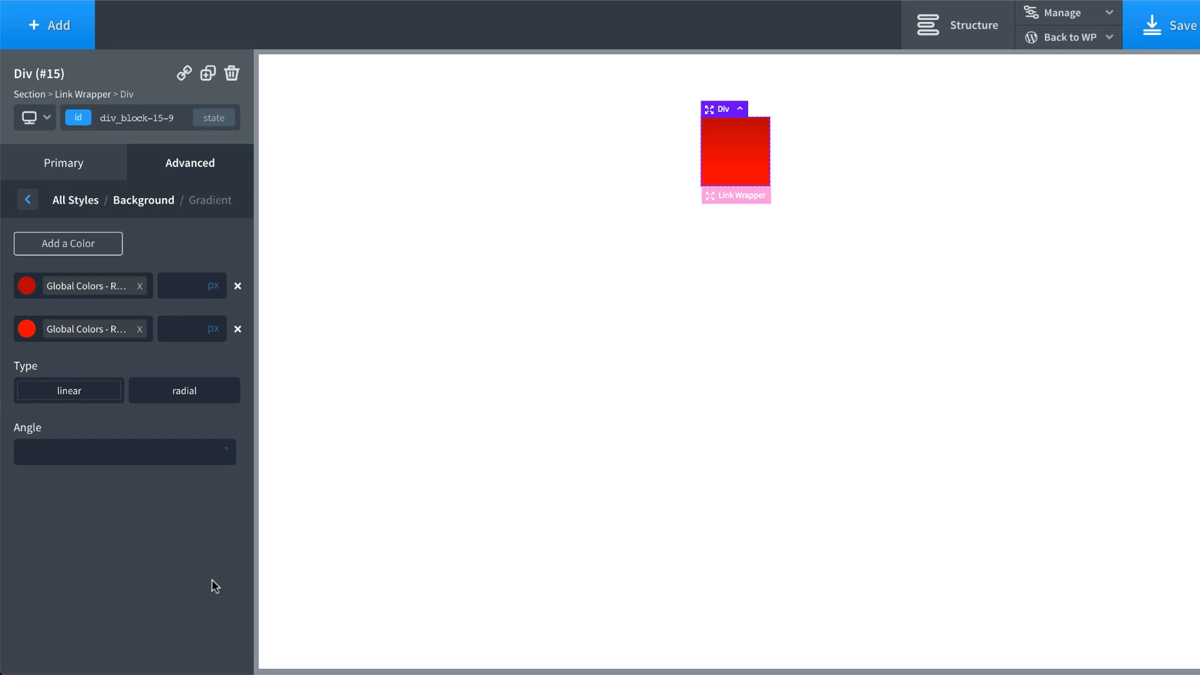
Step: Give the Div an 8px margin on all four sides
click(76, 200)
click(145, 261)
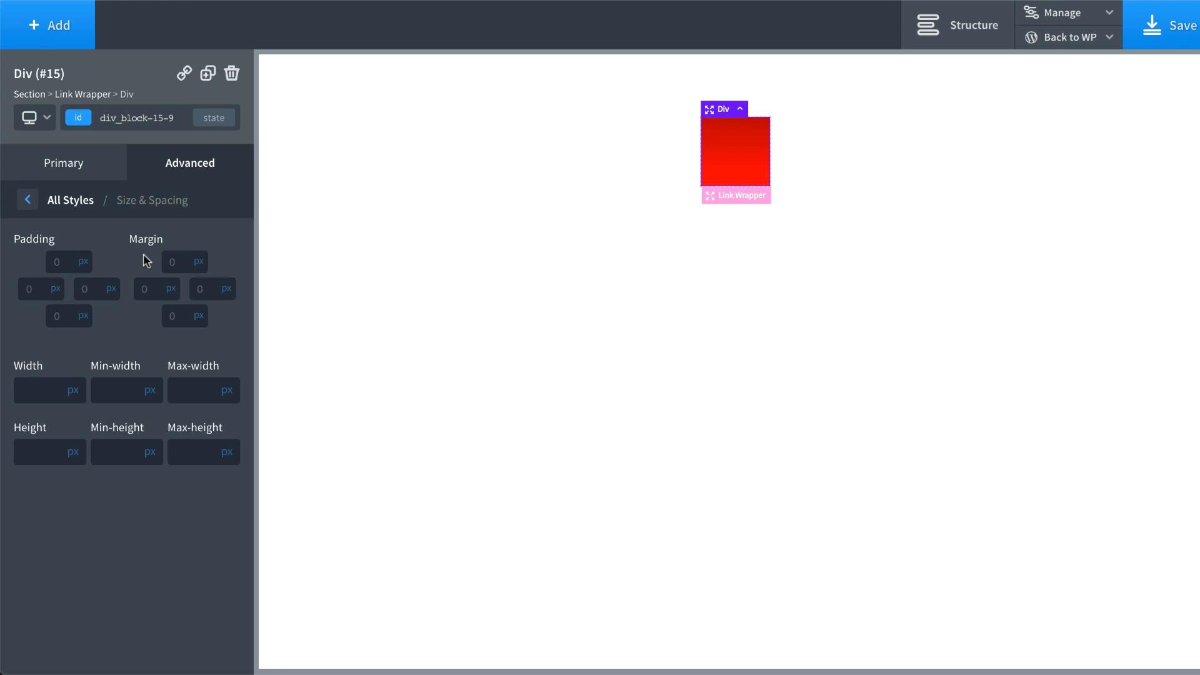
double_click(171, 255)
text(8)
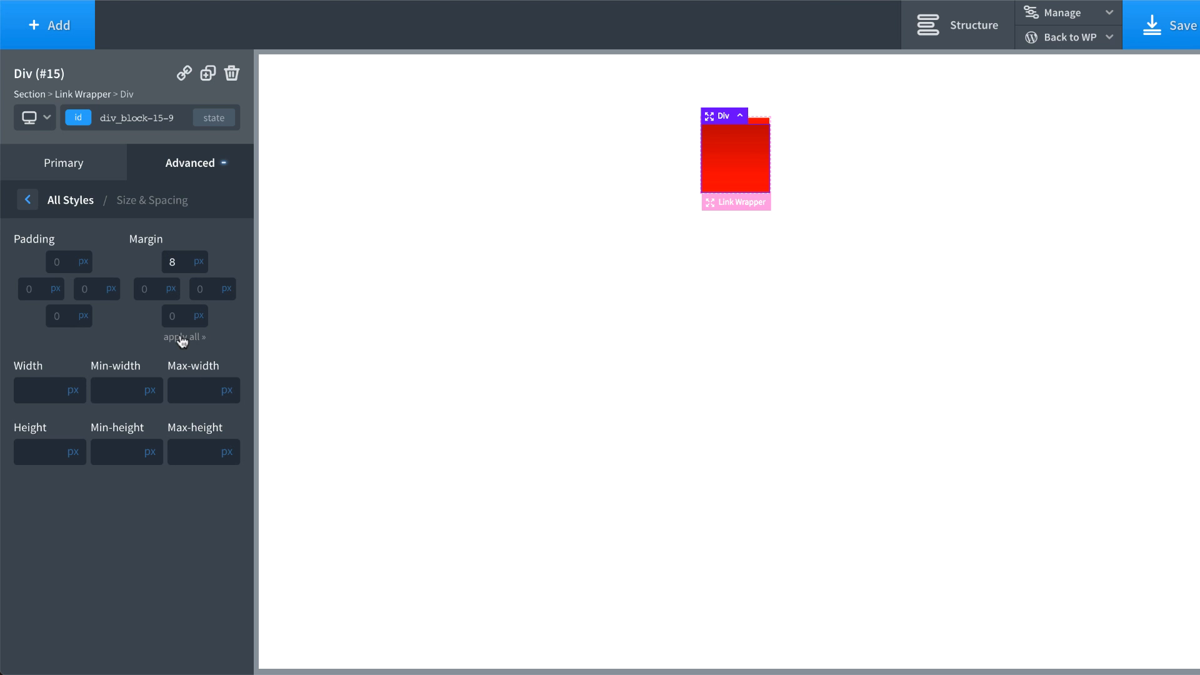
click(182, 339)
click(460, 197)
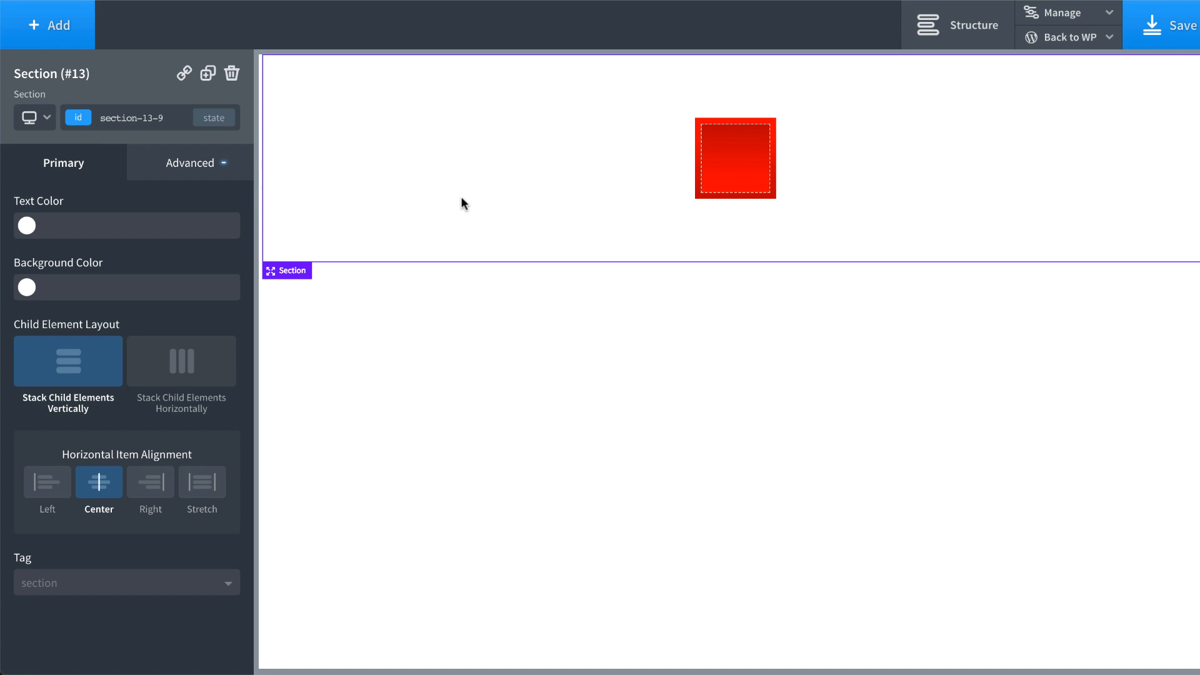
Step: Set the Link Wrapper's border radius to 100
click(736, 126)
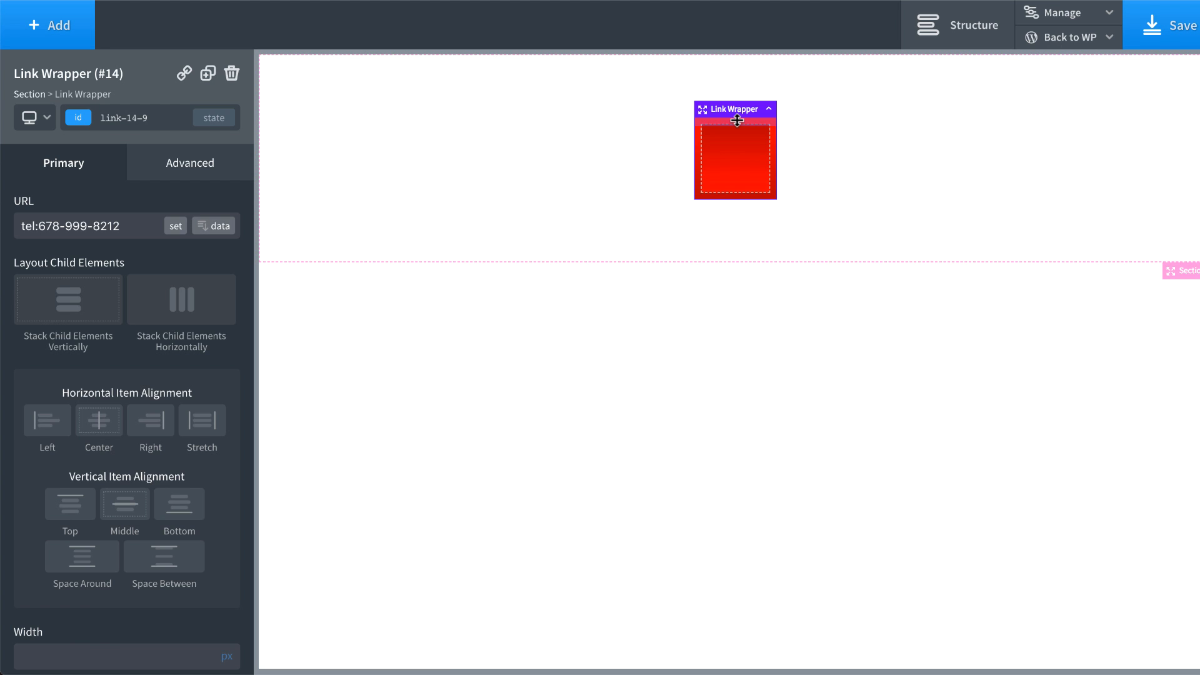
click(201, 178)
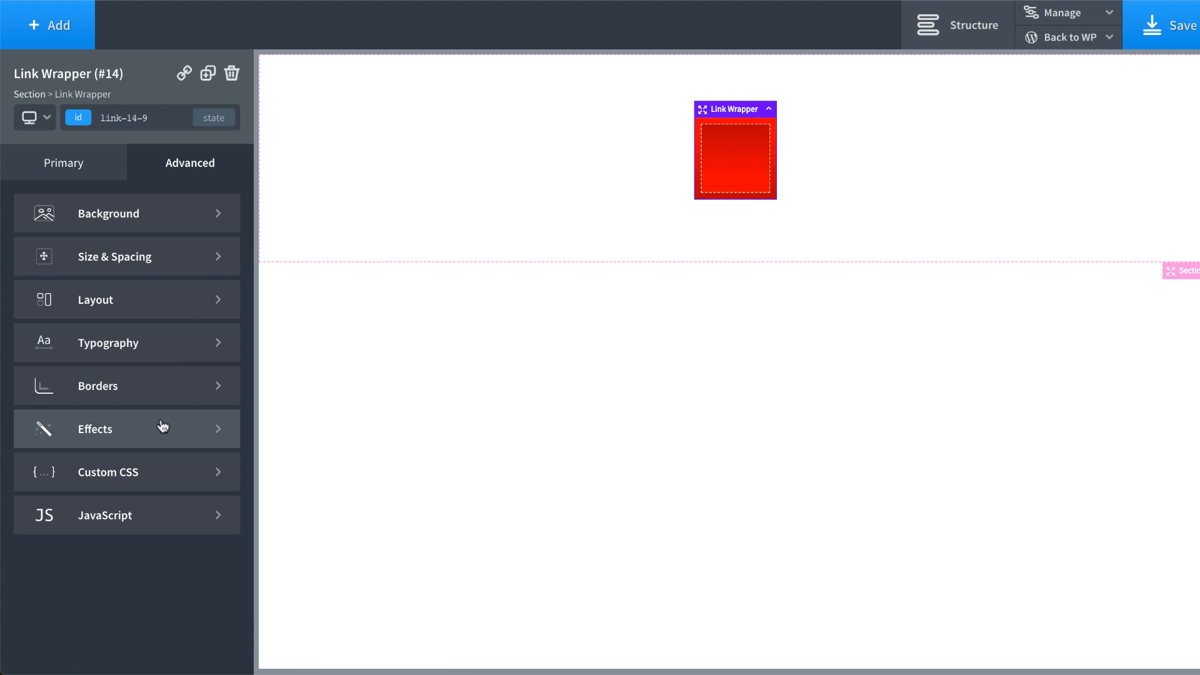
click(148, 390)
click(184, 495)
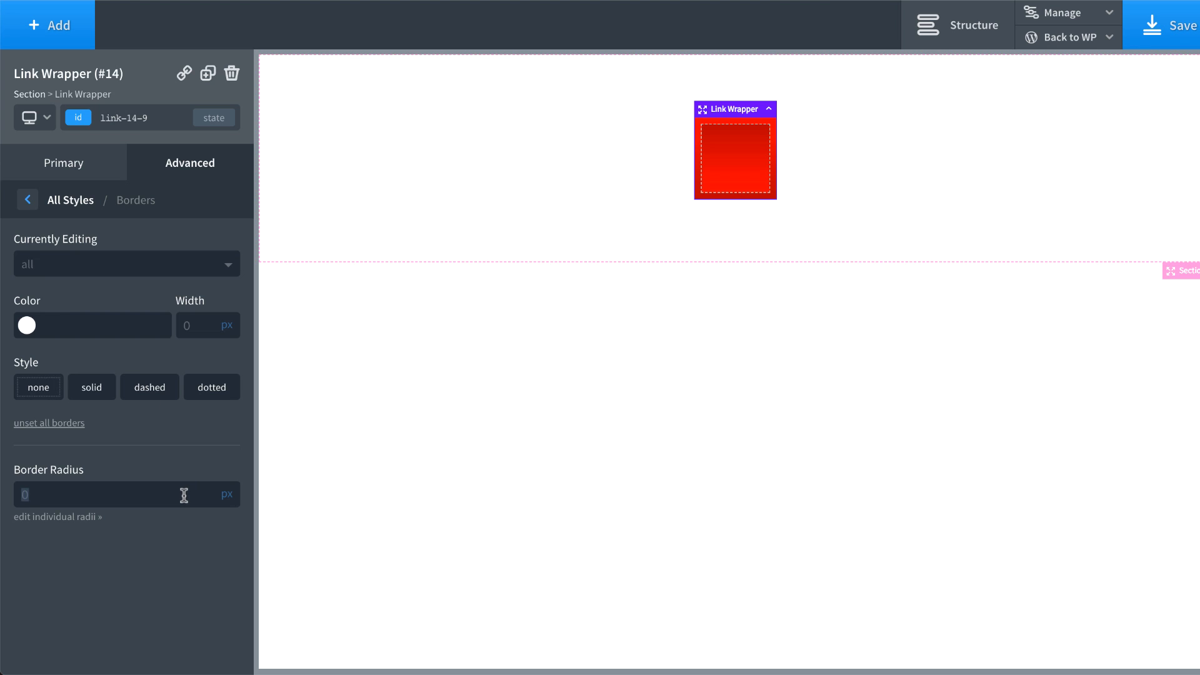
text(100)
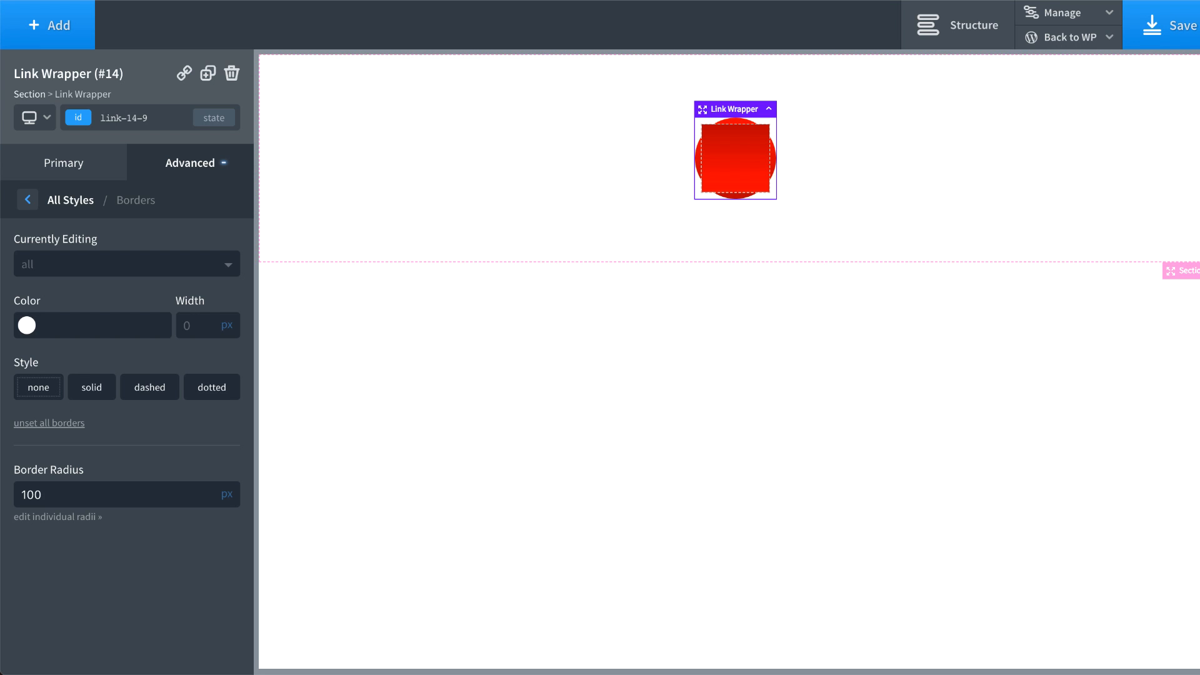
Step: Set the inner Div's border radius to 100, turning it into a red circle
click(735, 170)
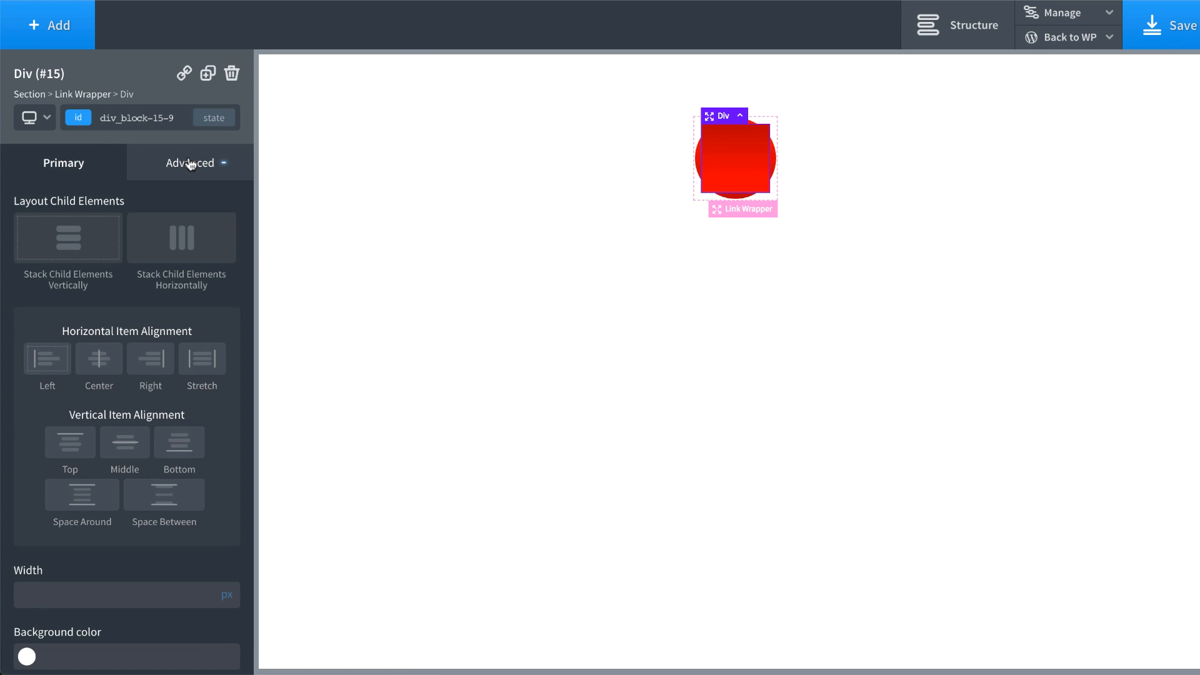
click(190, 163)
click(139, 388)
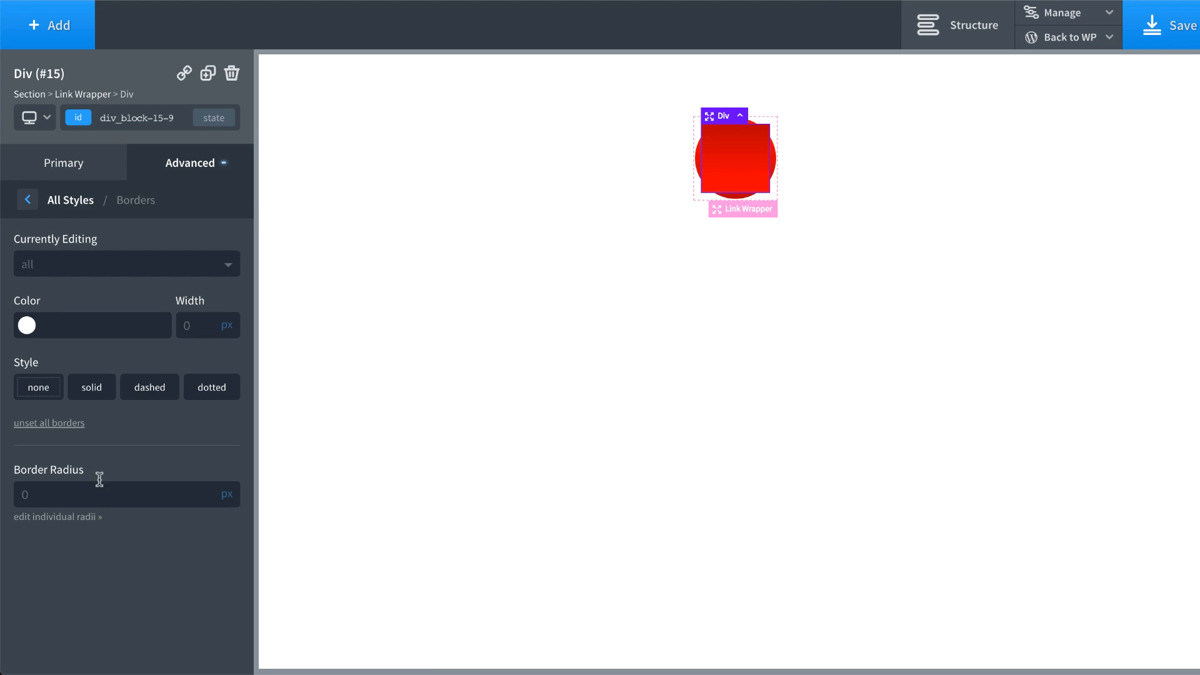
click(92, 503)
text(100)
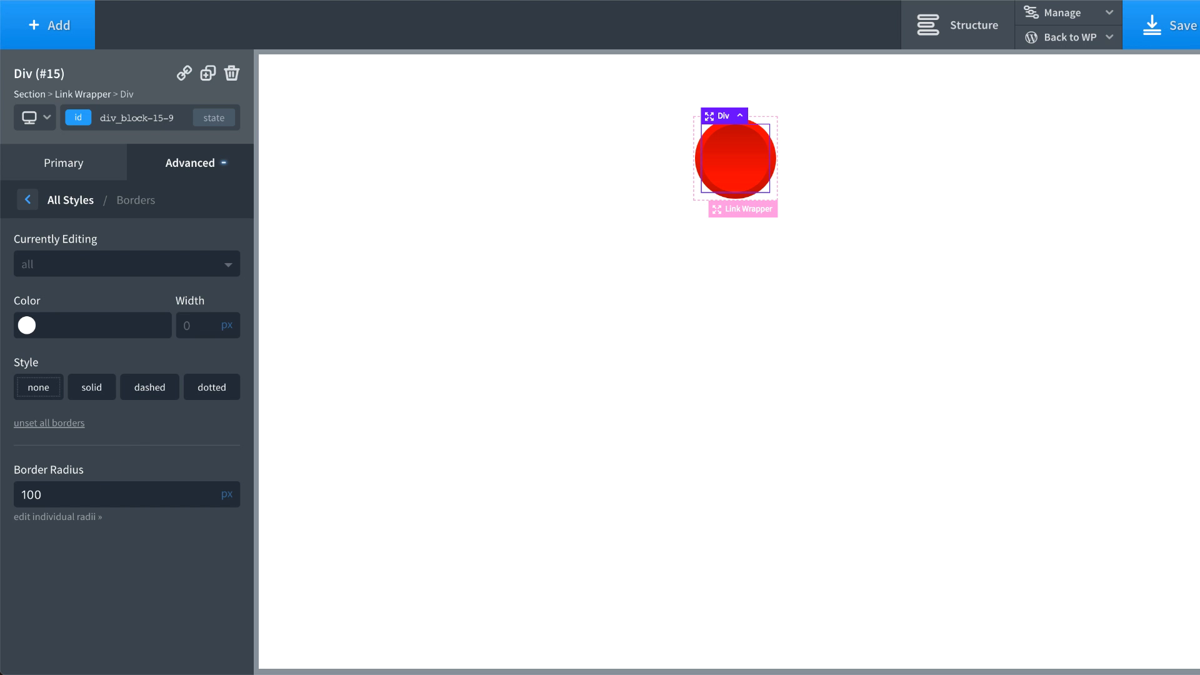
click(933, 243)
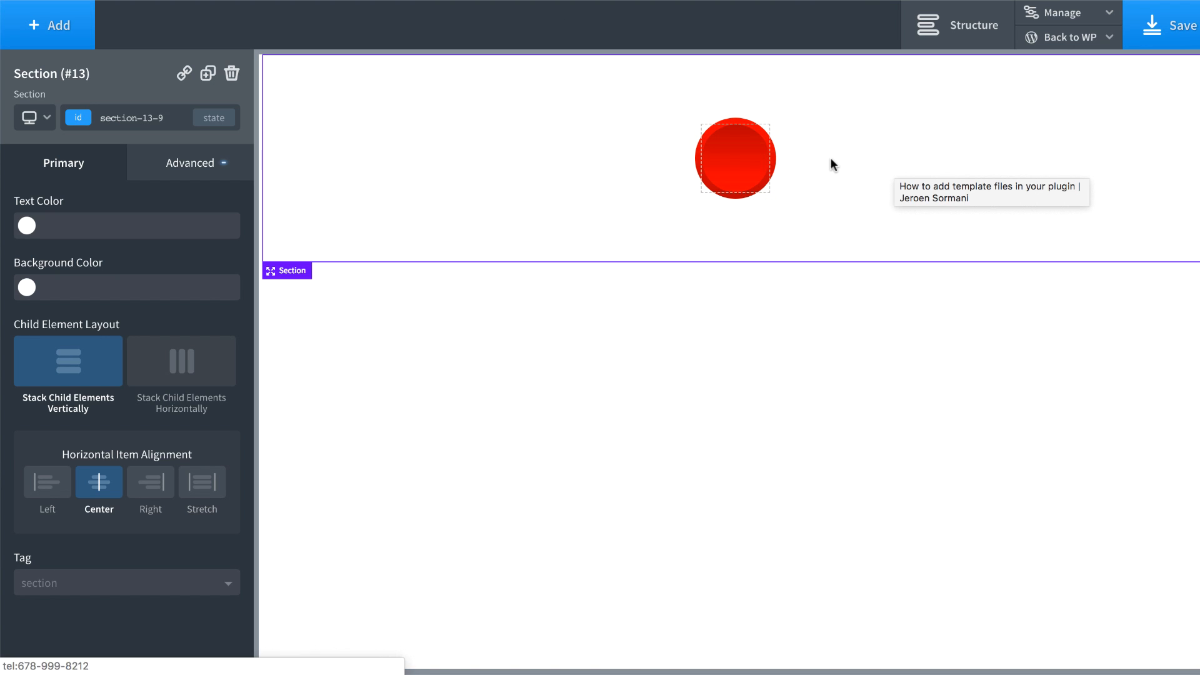
Step: Add a Heading and a Text block inside the red Div
click(740, 164)
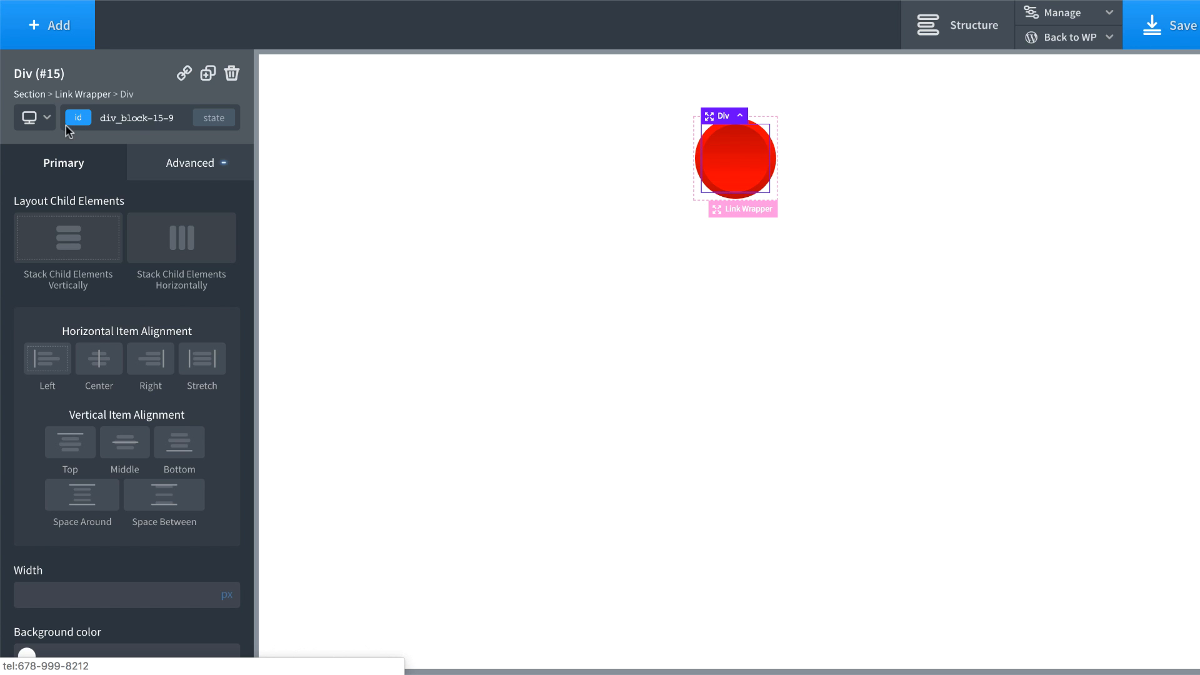
click(55, 25)
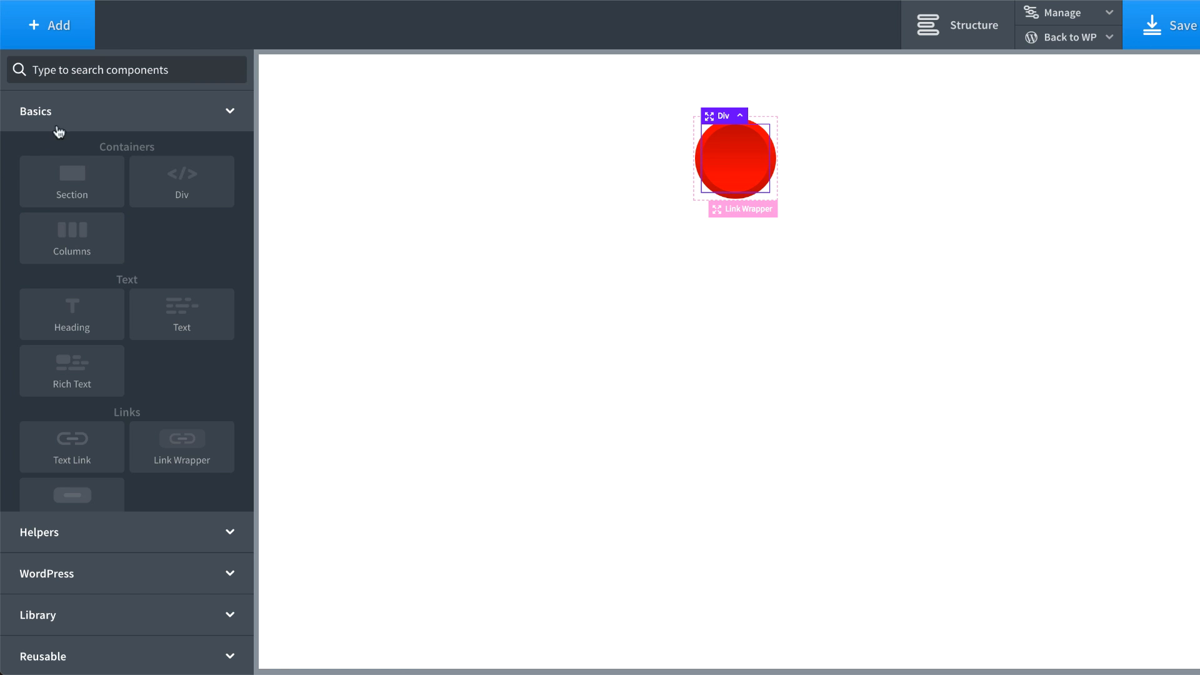
click(73, 316)
click(61, 28)
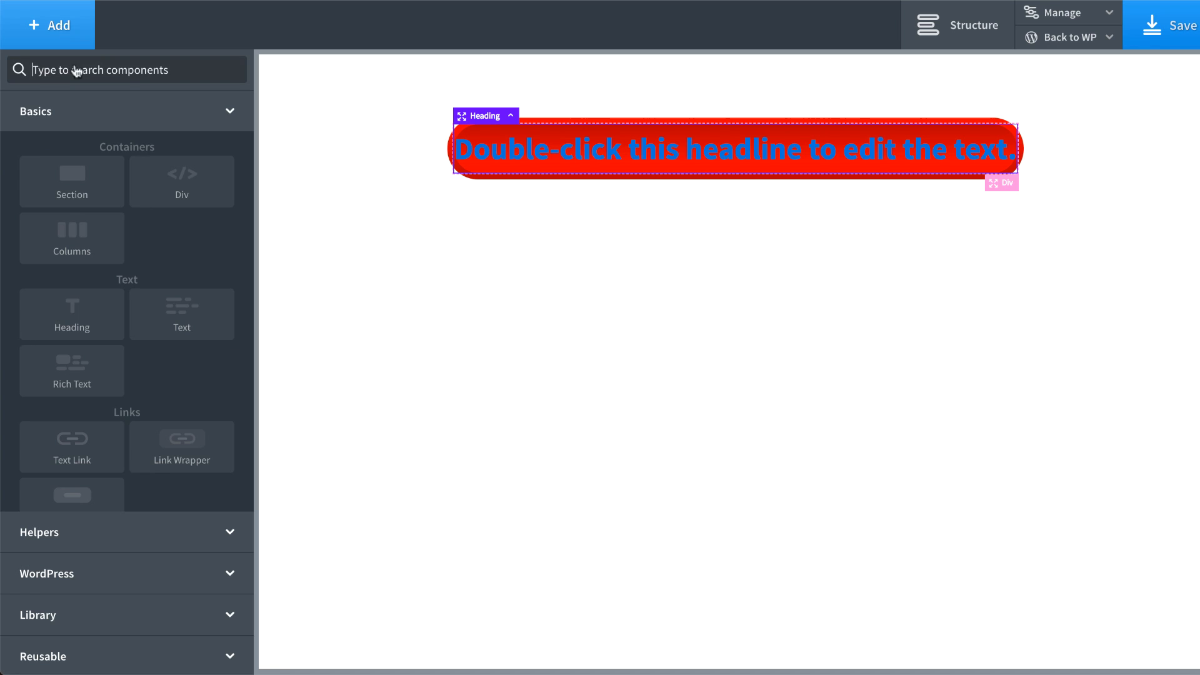
click(189, 327)
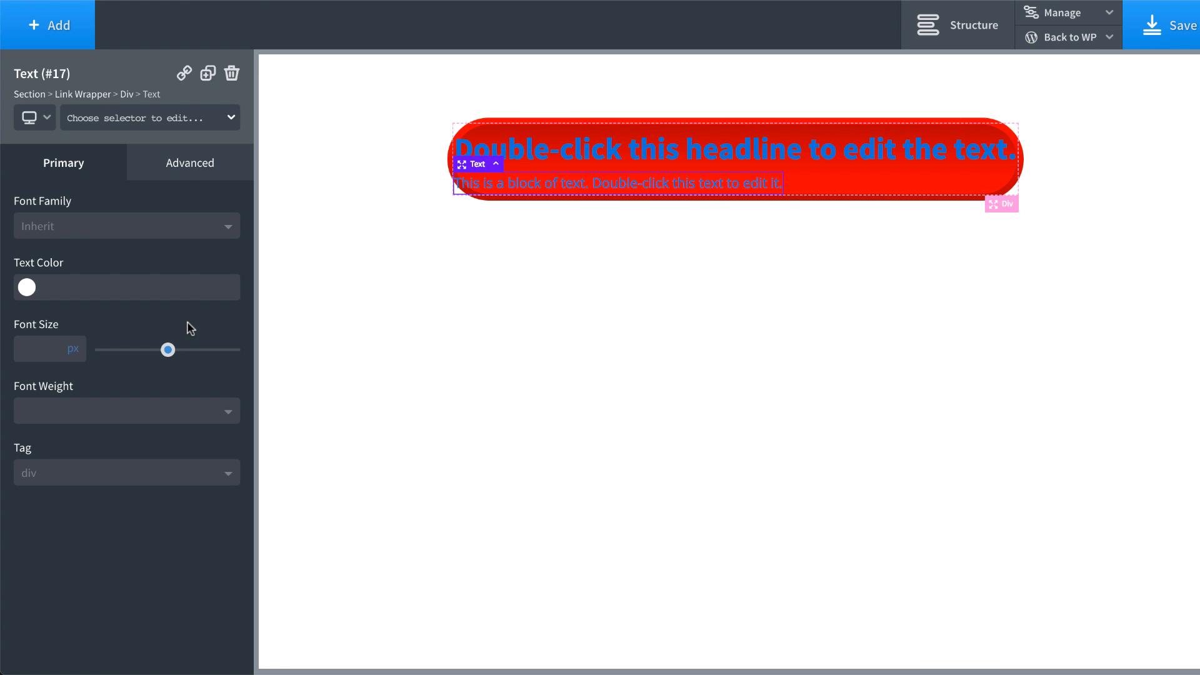
Step: Replace the heading's placeholder with the business phone number
double_click(716, 150)
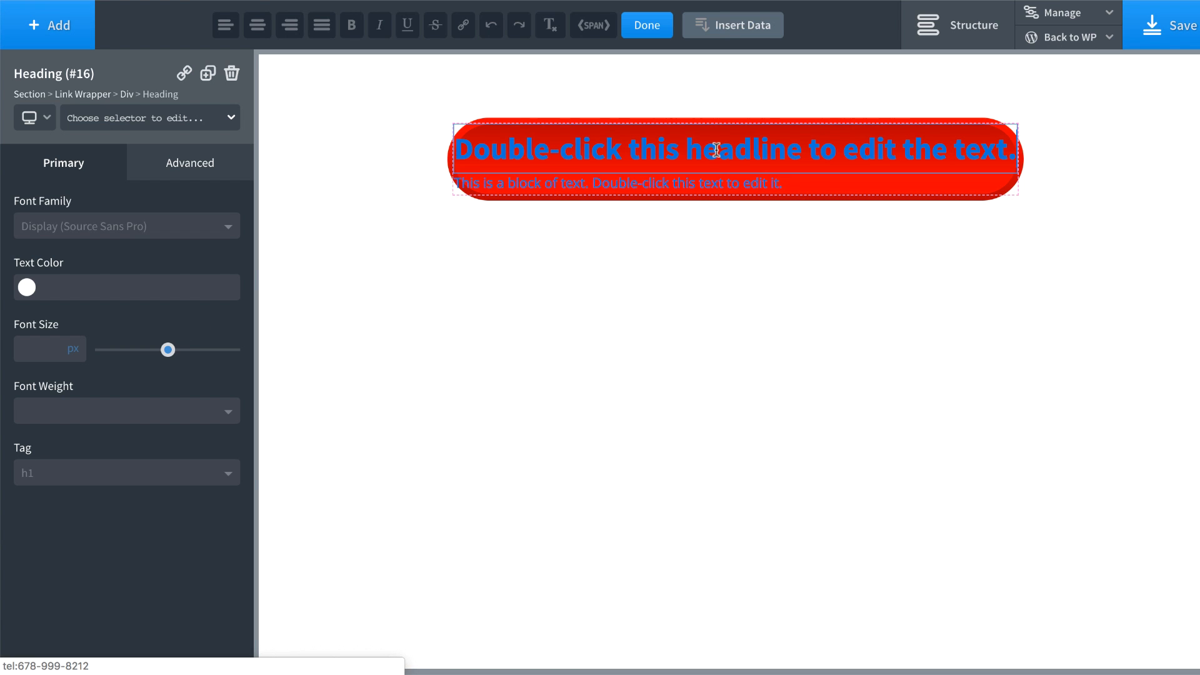
triple_click(716, 150)
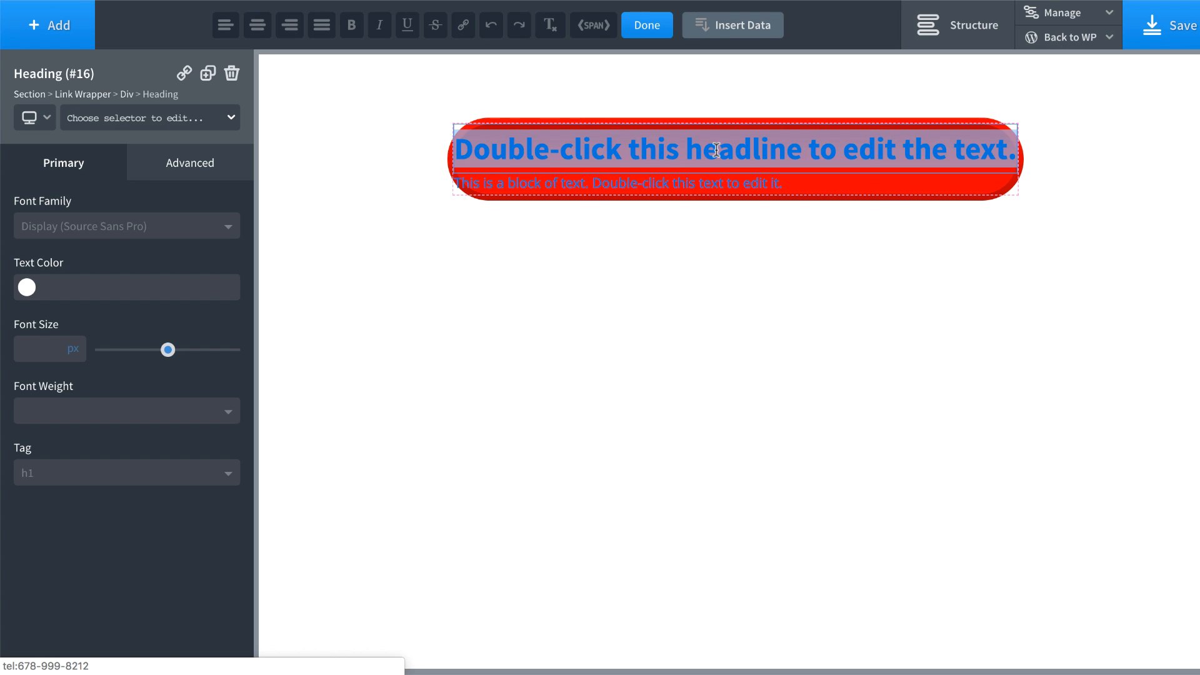
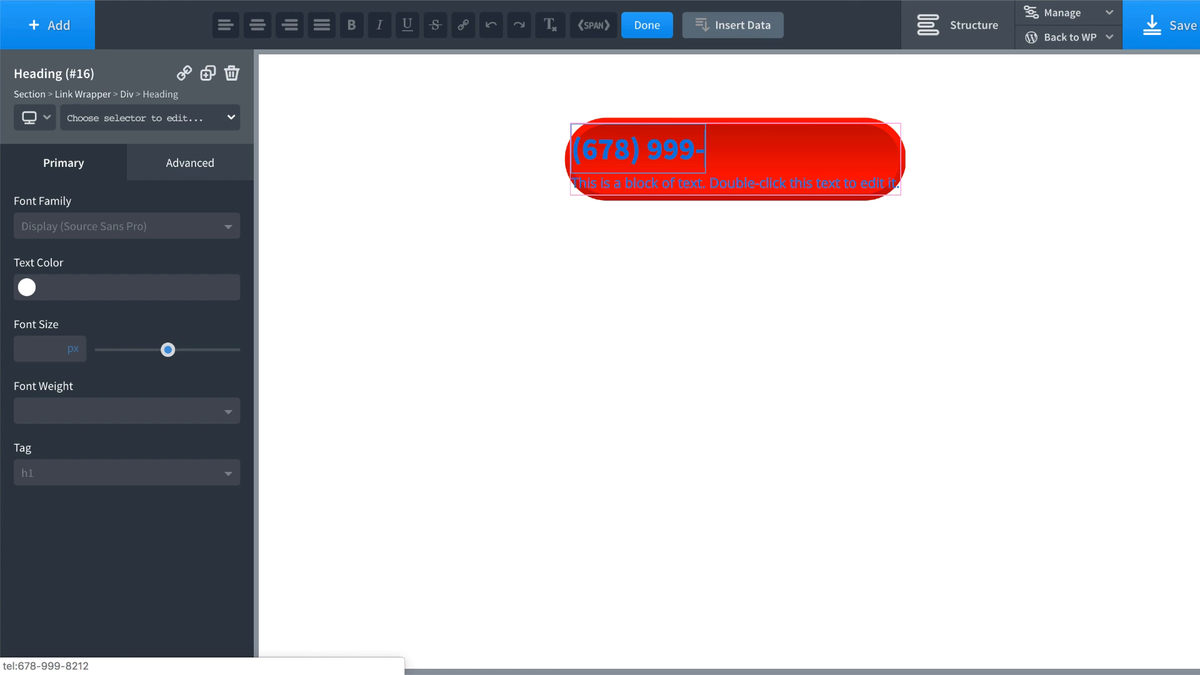
Step: Change the text block to read 'Proudly Serving Ypsilanti', staying on the page when warned
click(799, 184)
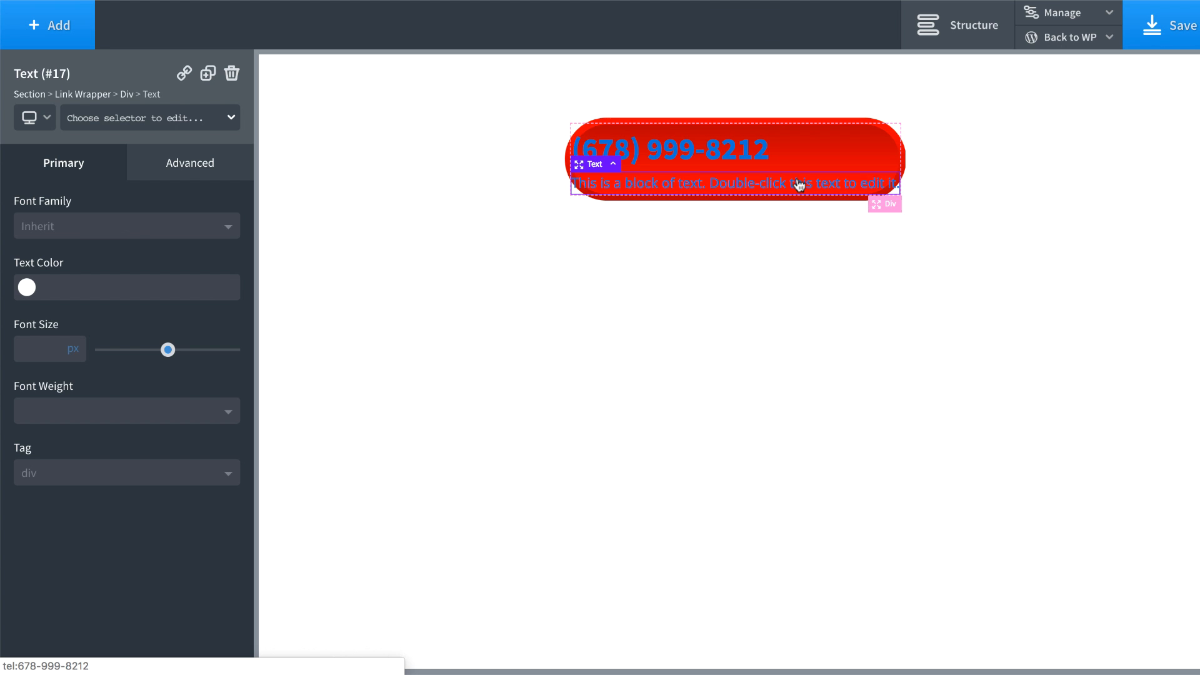
double_click(797, 183)
click(796, 181)
click(688, 199)
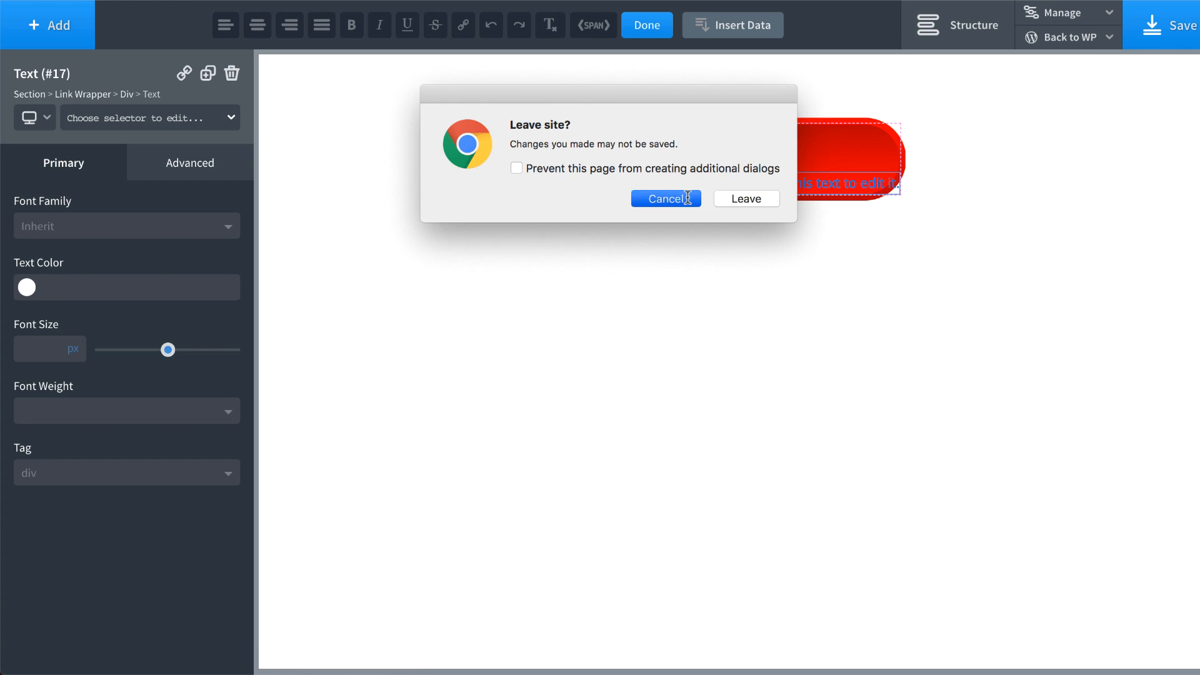
text(Proudly Serving Ypsil)
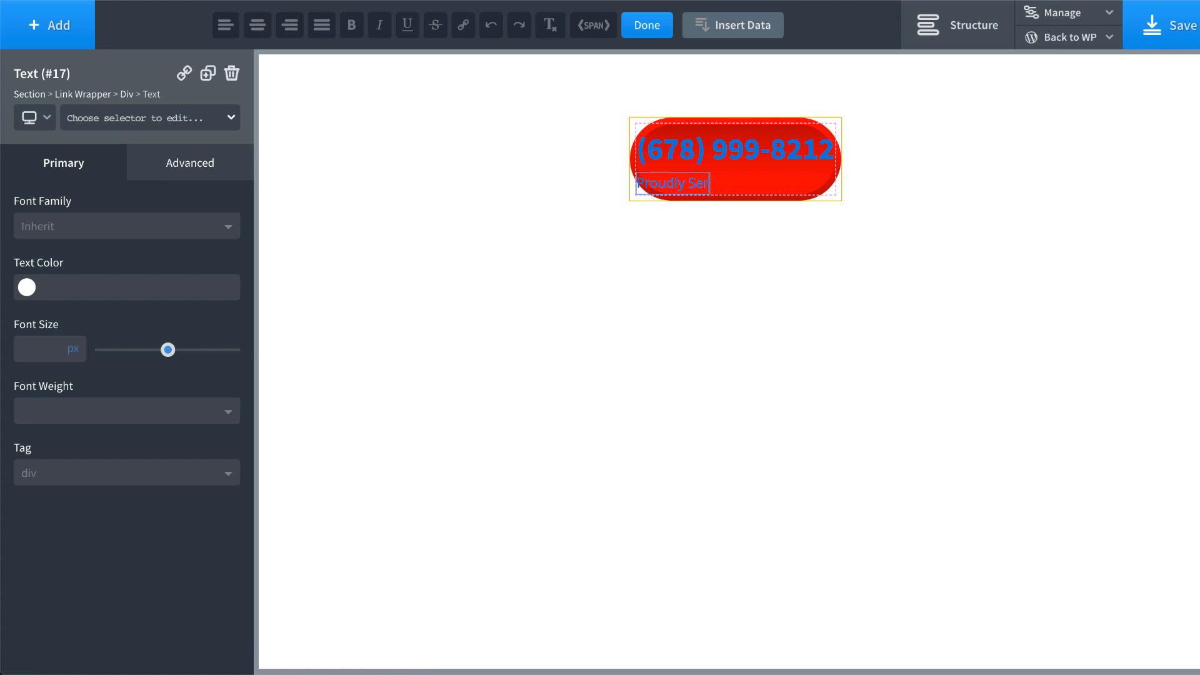
text(anti)
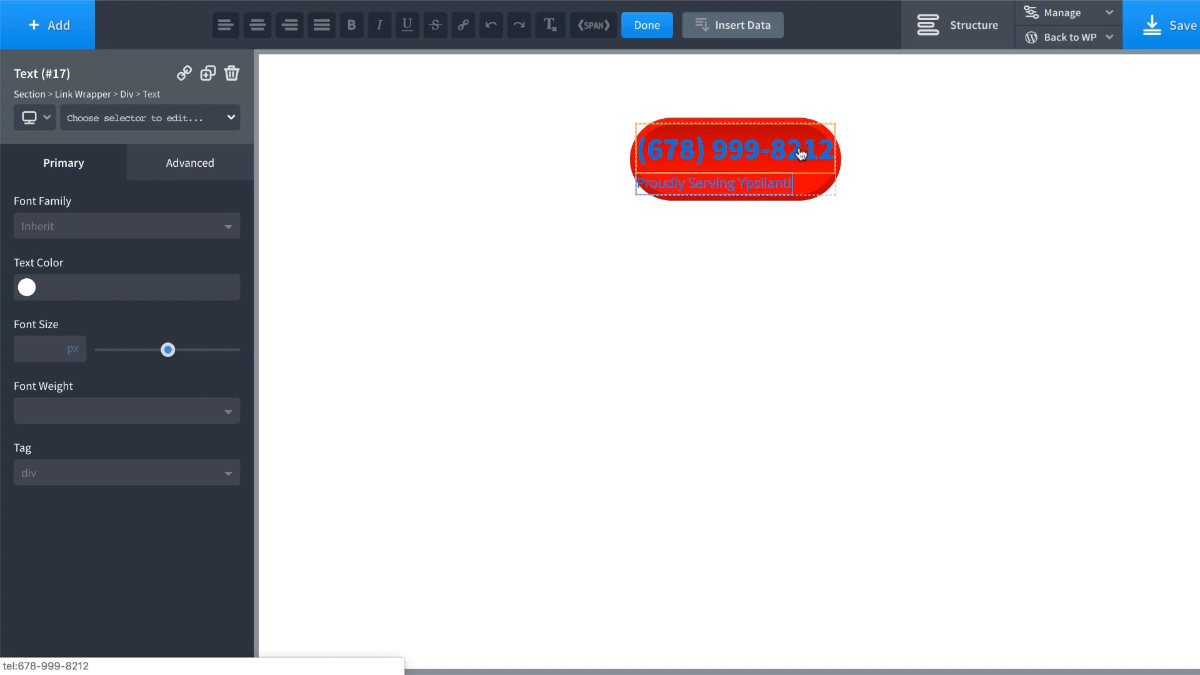
click(823, 185)
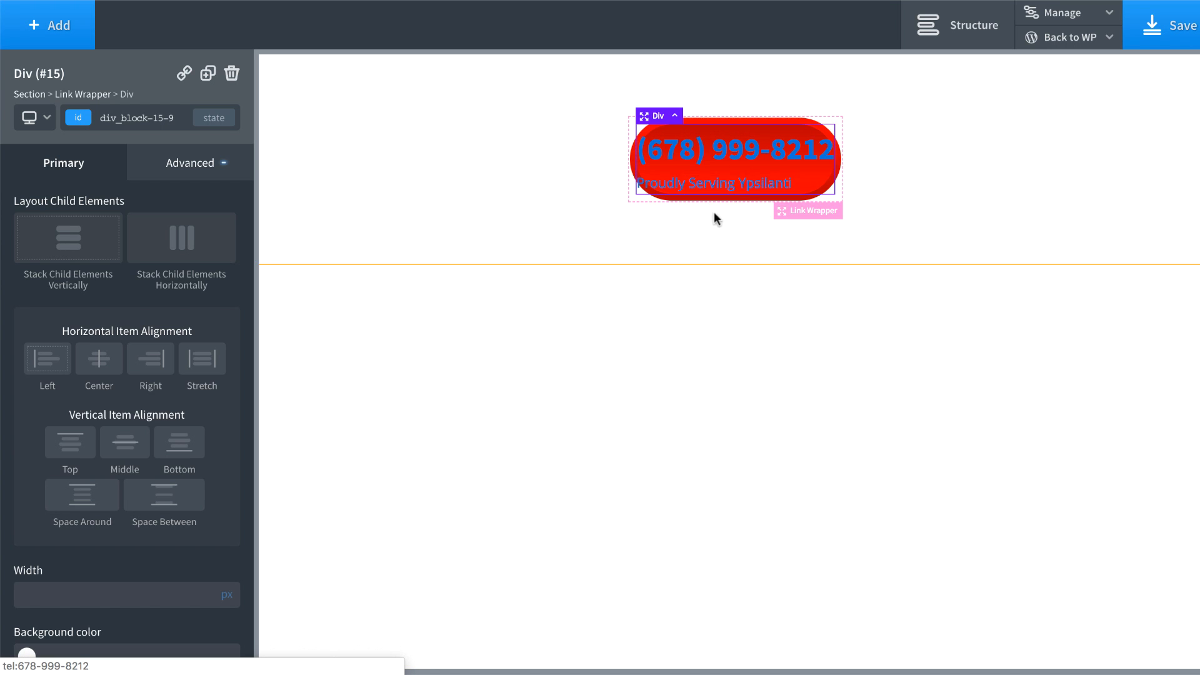
Step: Set the Div's typography colour to white #ffffff
click(198, 164)
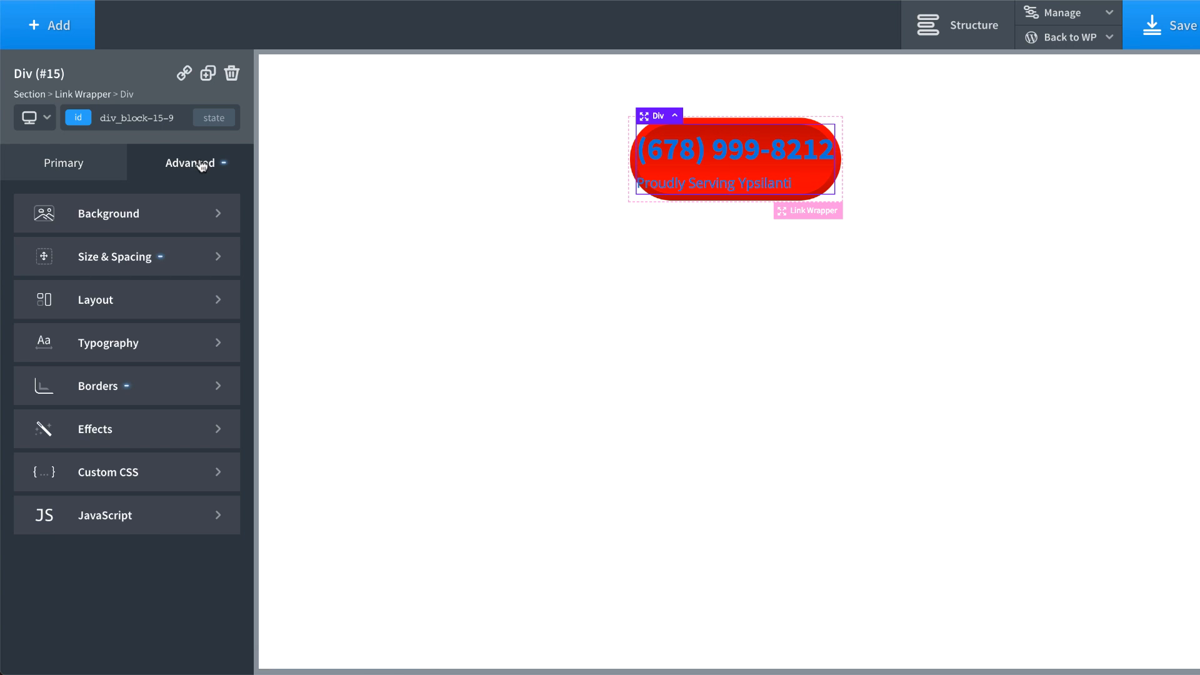
click(141, 342)
click(27, 325)
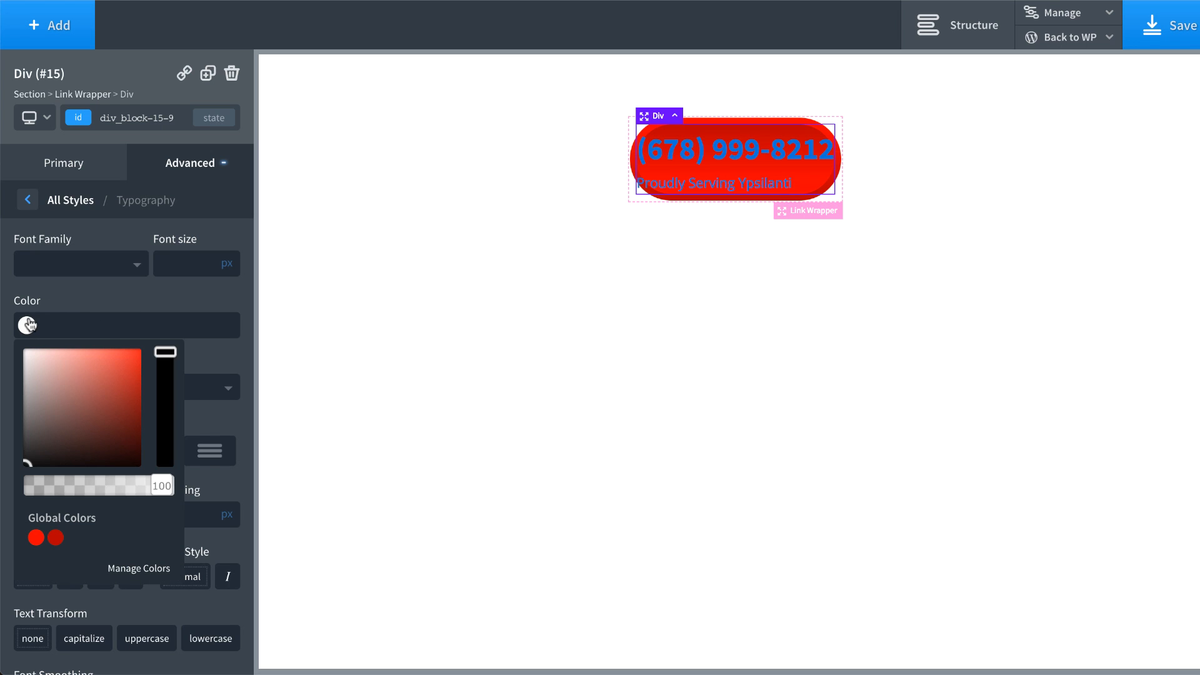
click(121, 425)
drag(4, 206, 4, 207)
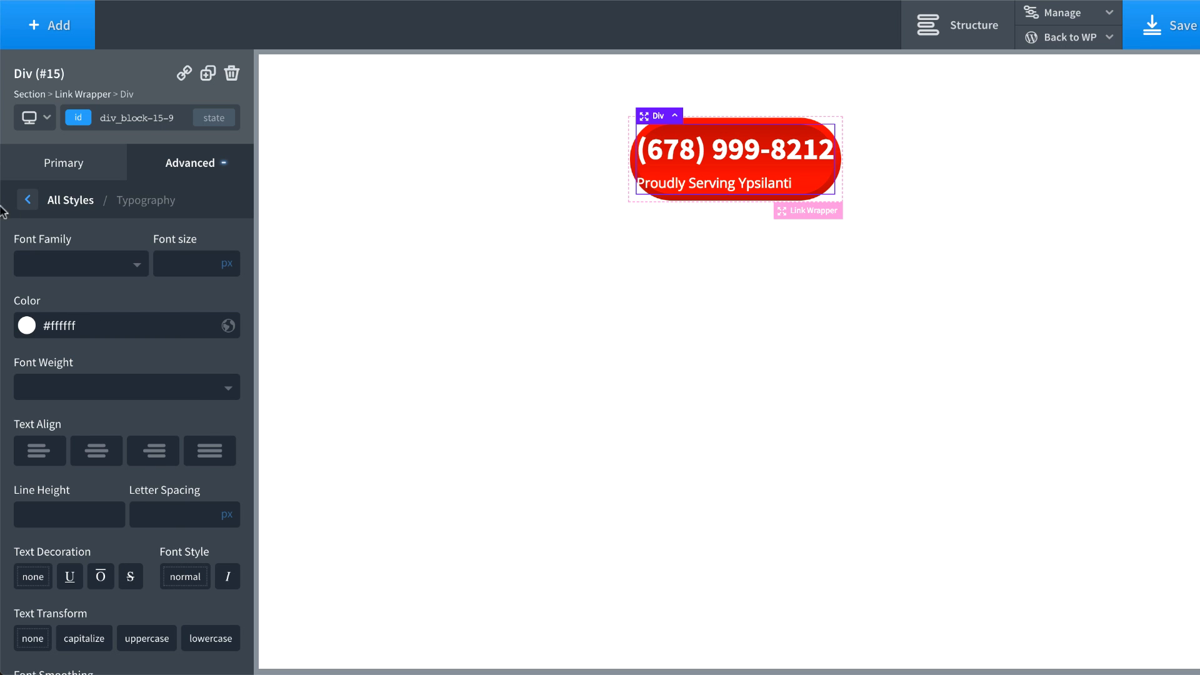
Step: Set the phone-number heading to 24px and the tagline text to 14px
click(790, 163)
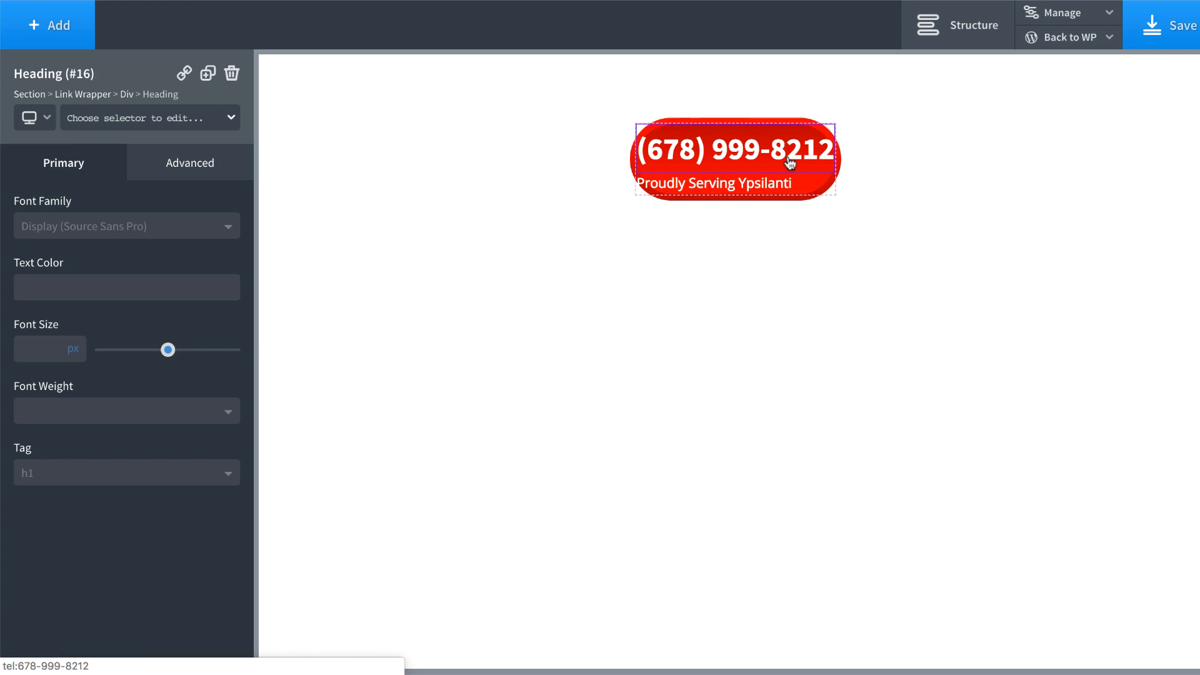
click(54, 348)
text(24)
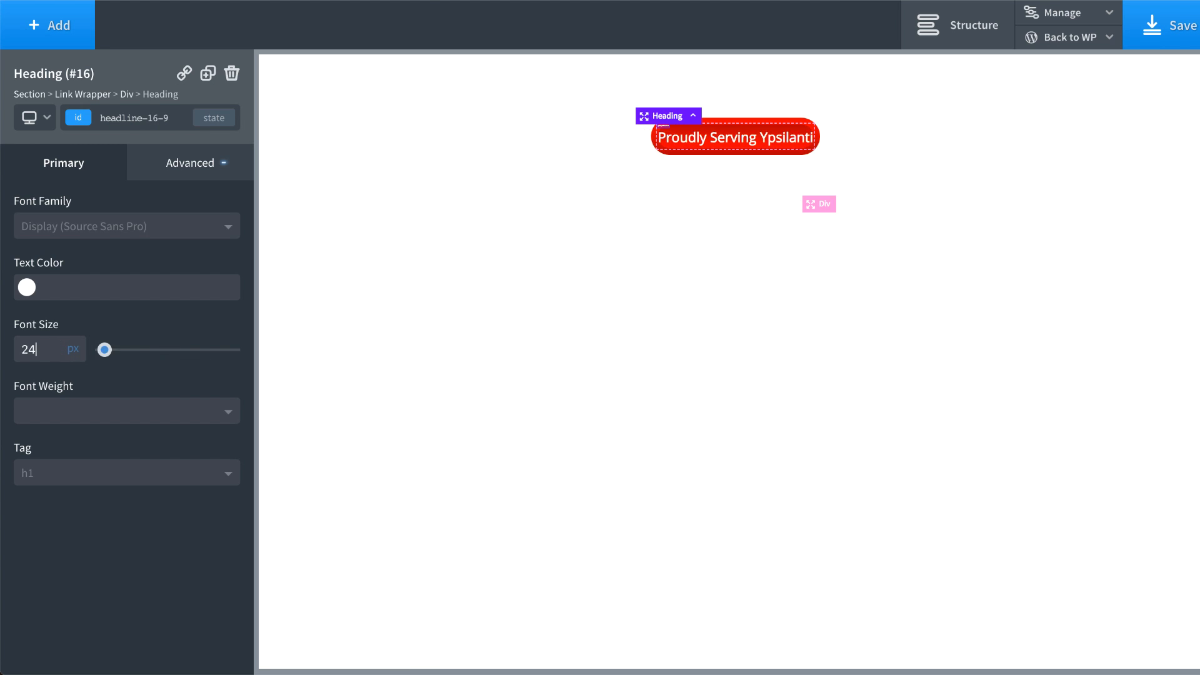
click(705, 172)
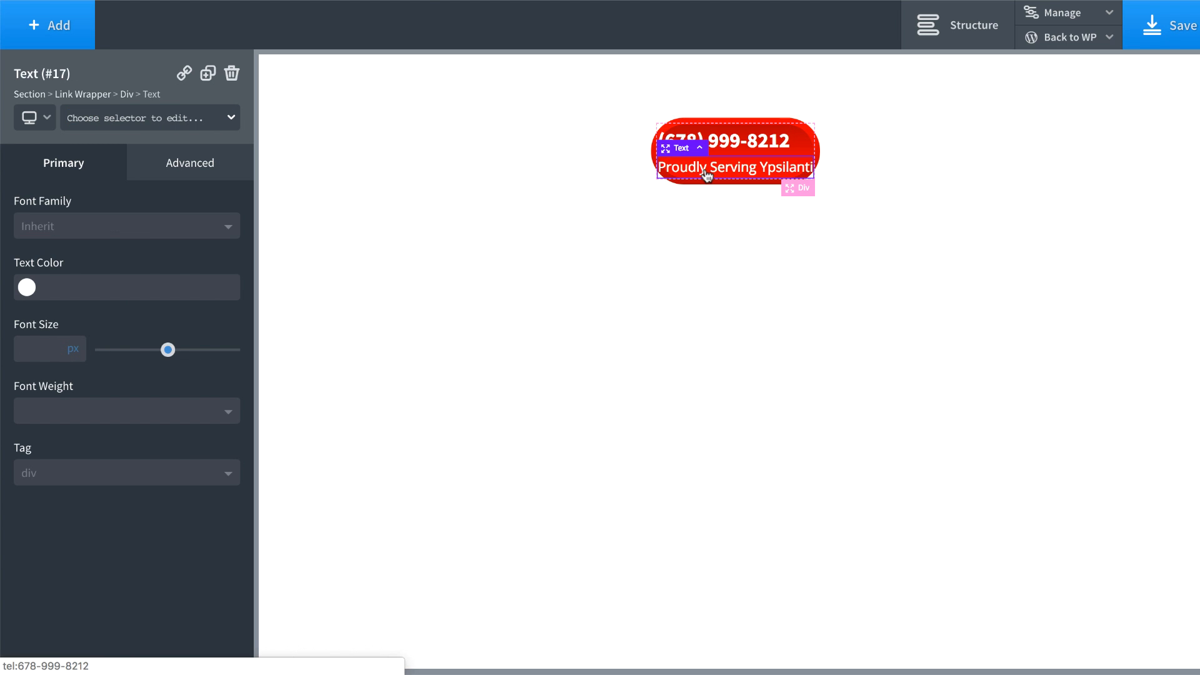
click(38, 348)
text(14)
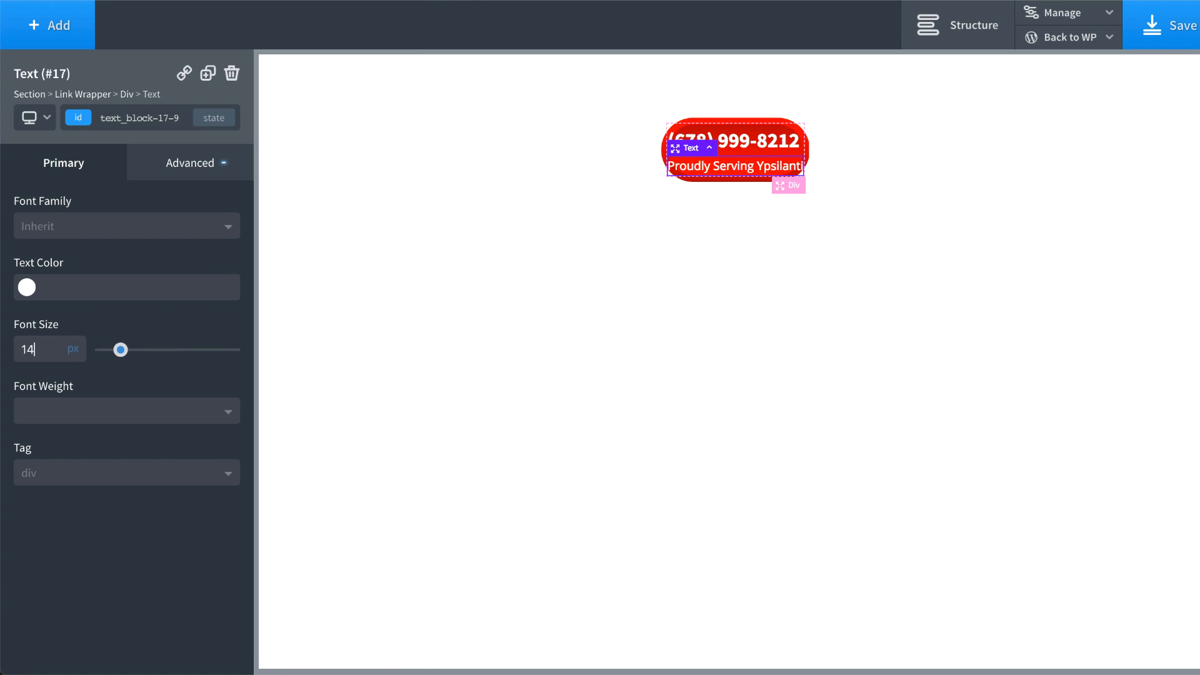
Step: Give the heading a line height of 1, then select the Div holding both texts
click(741, 143)
click(223, 175)
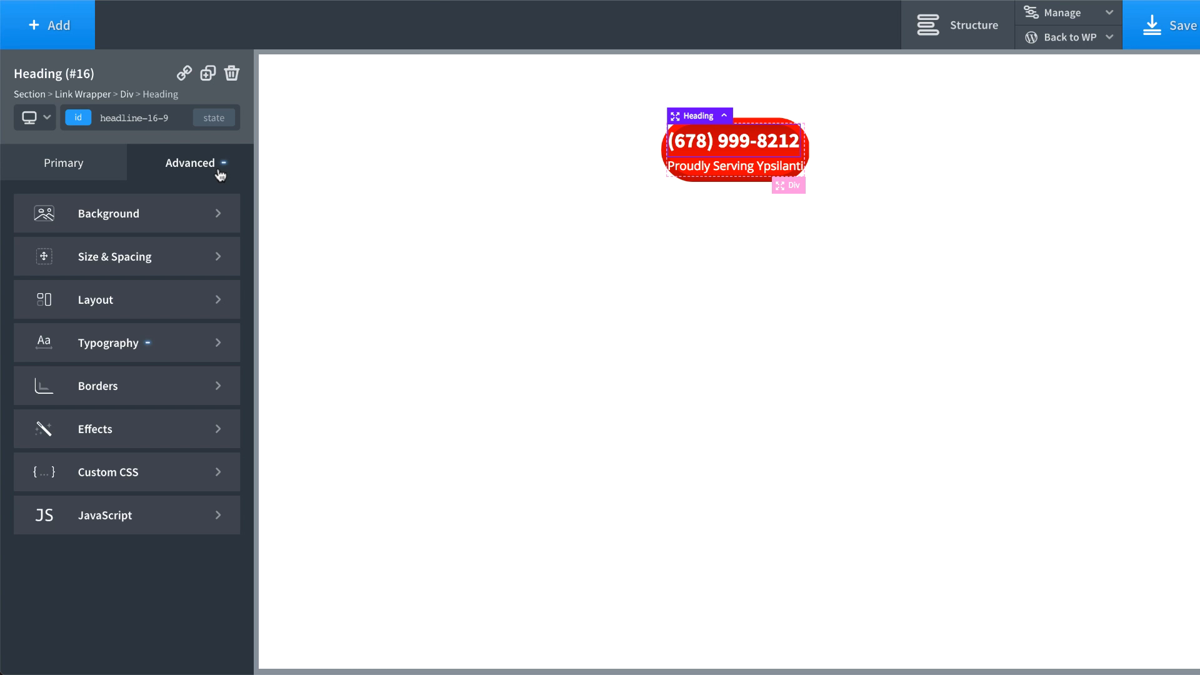
click(103, 342)
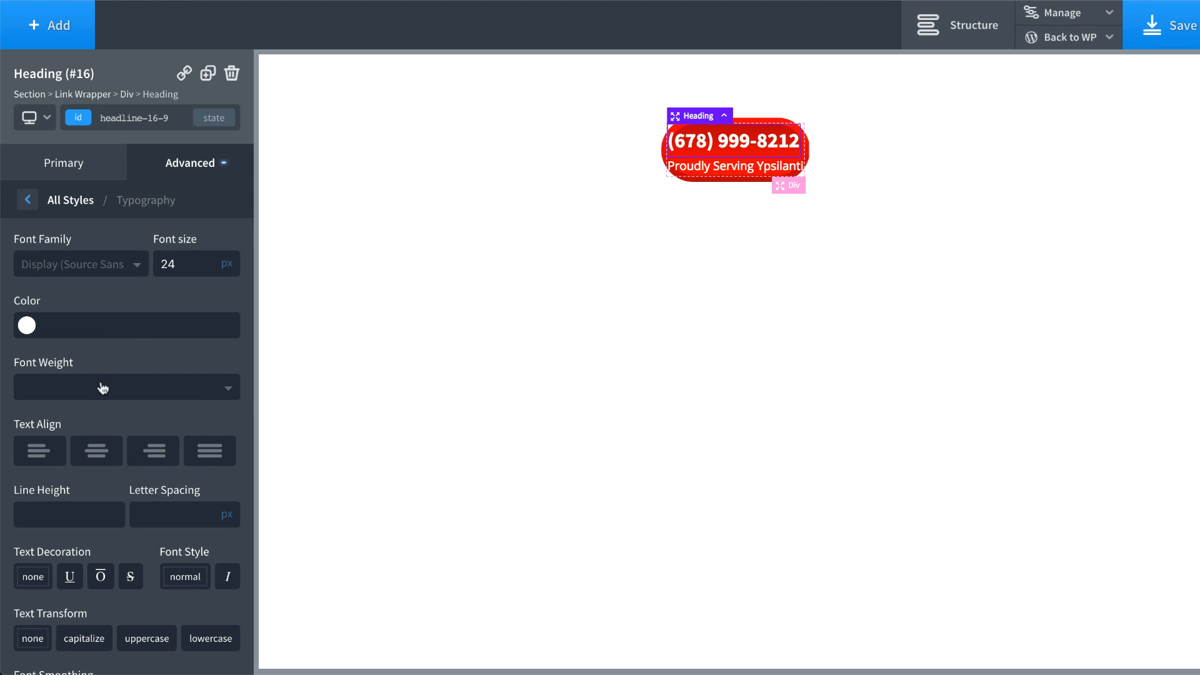
text(1)
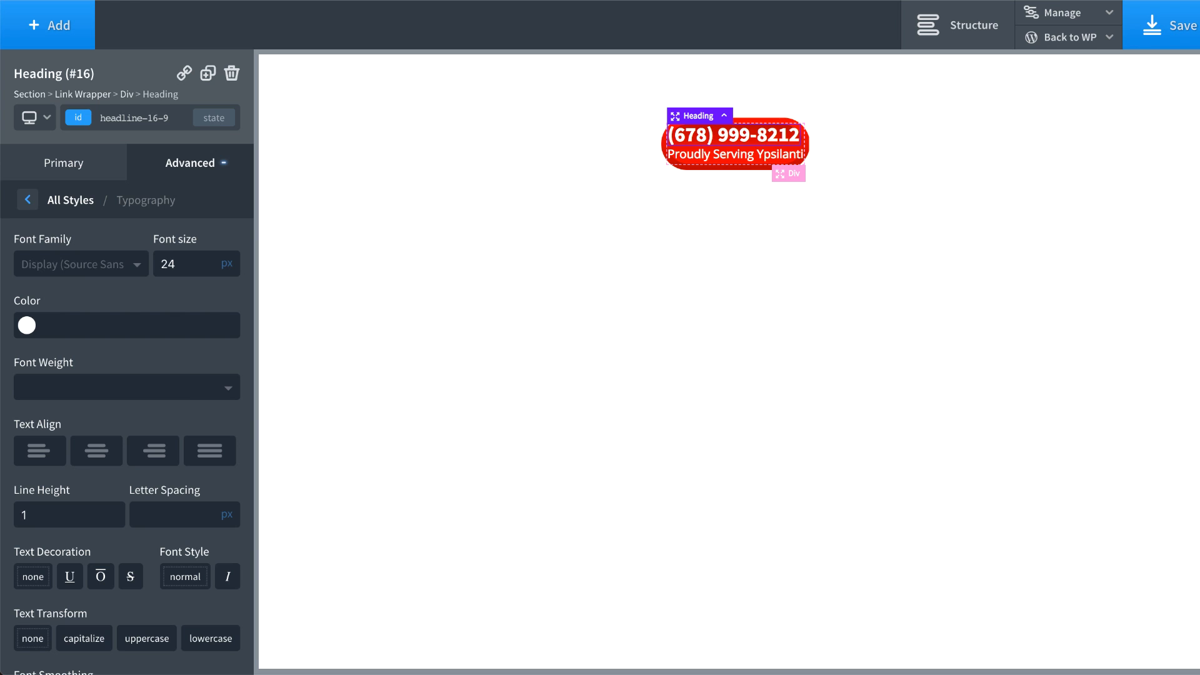
click(766, 160)
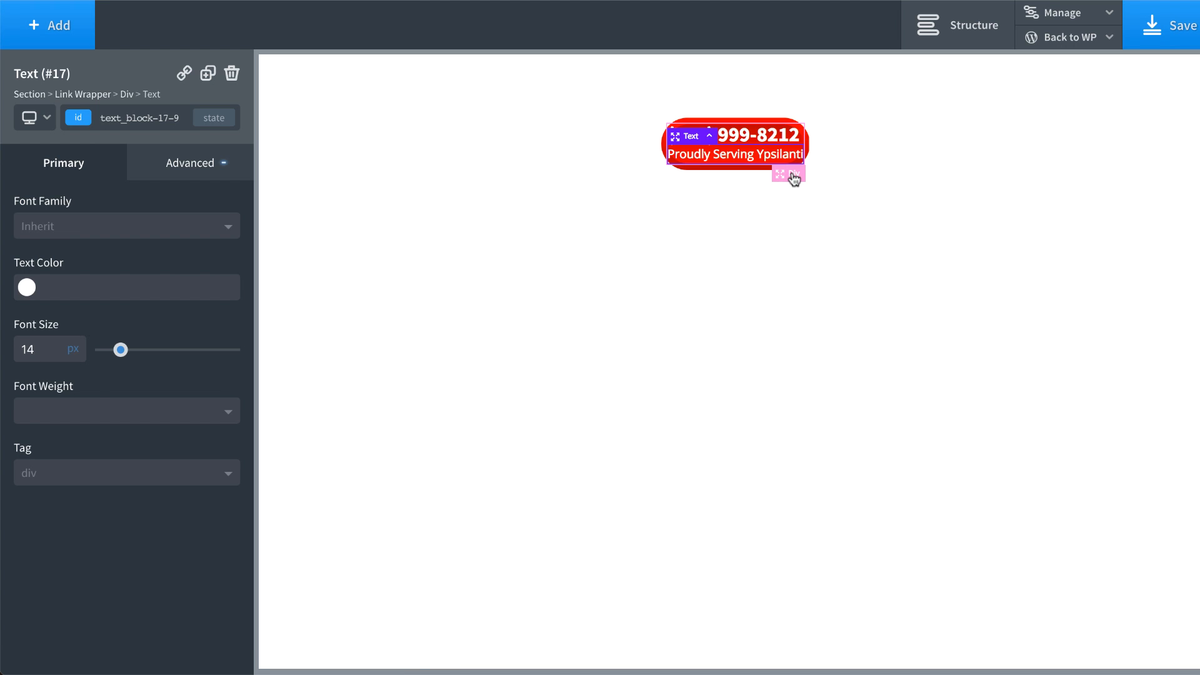
click(788, 175)
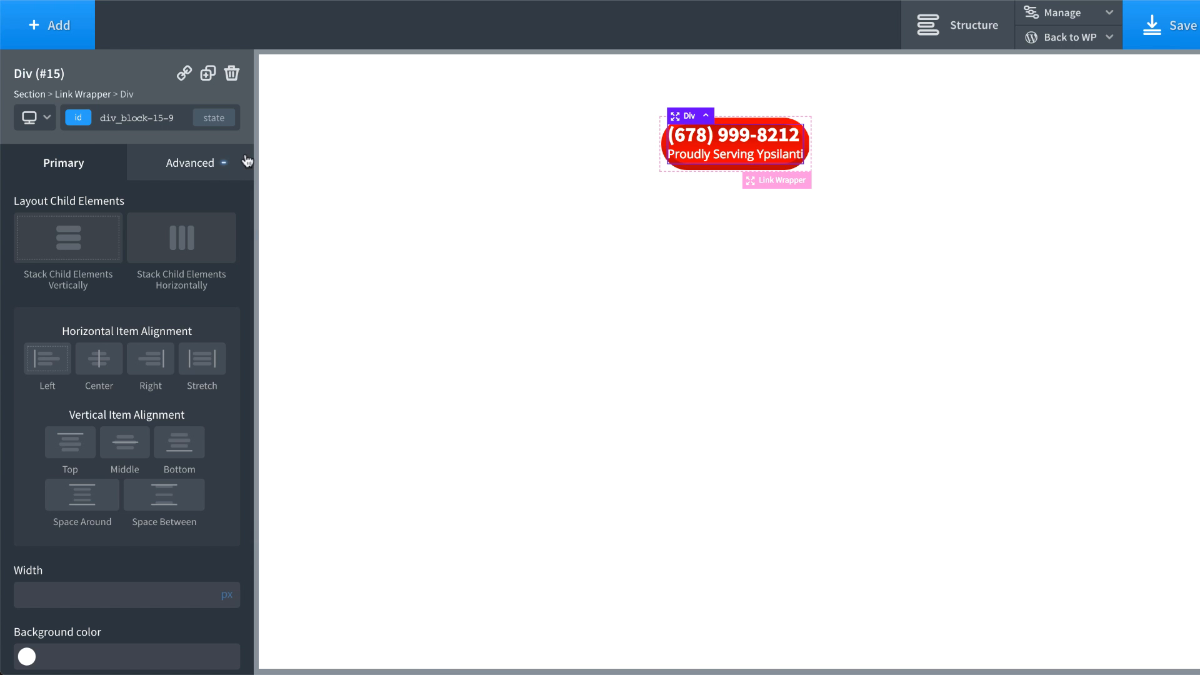
Step: Pad the inner Div with 15px top and bottom and 25px left and right
click(210, 166)
click(164, 256)
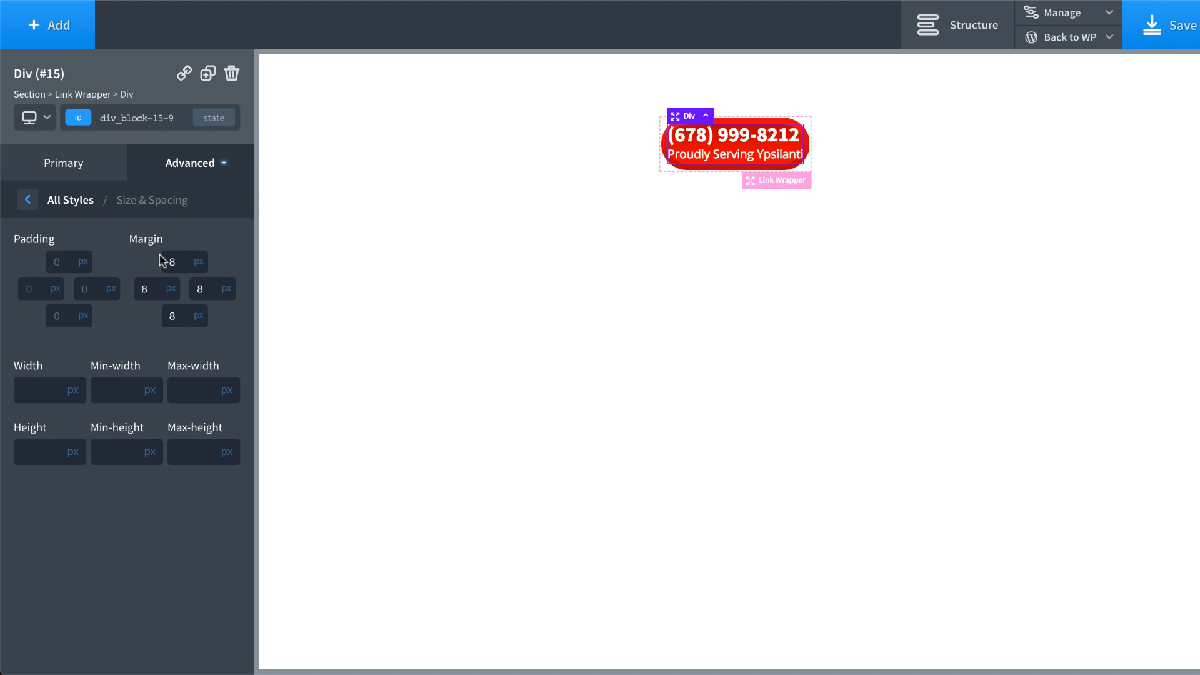
click(52, 262)
text(15)
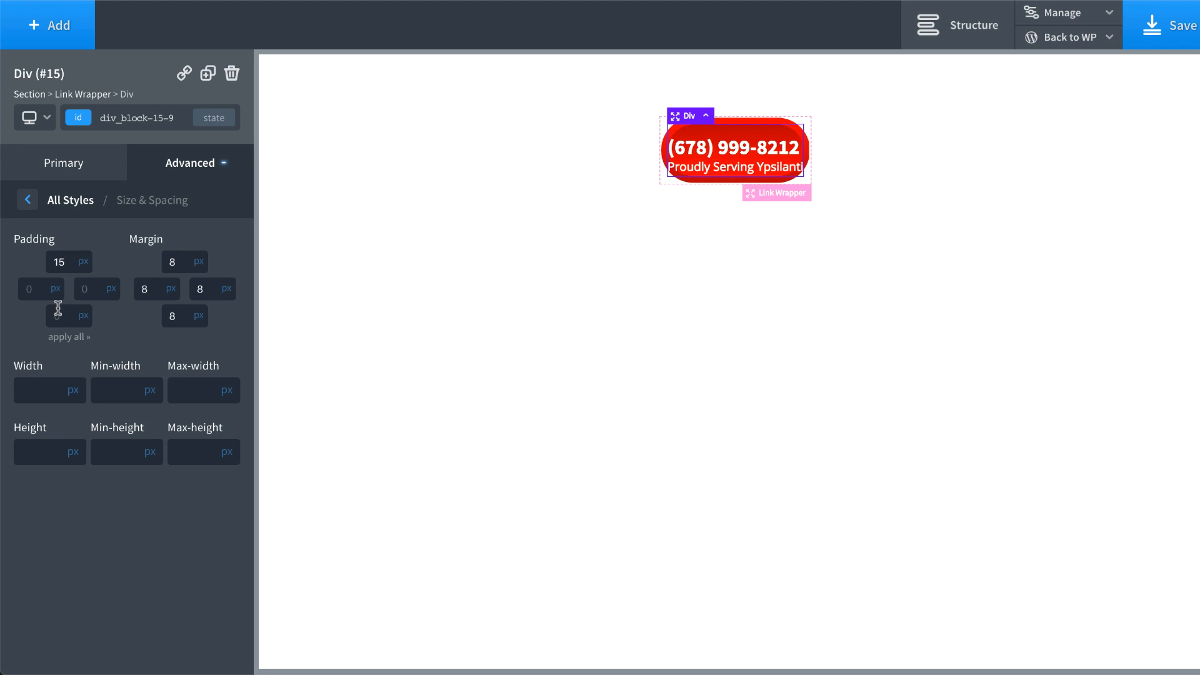
click(56, 315)
text(15)
click(84, 291)
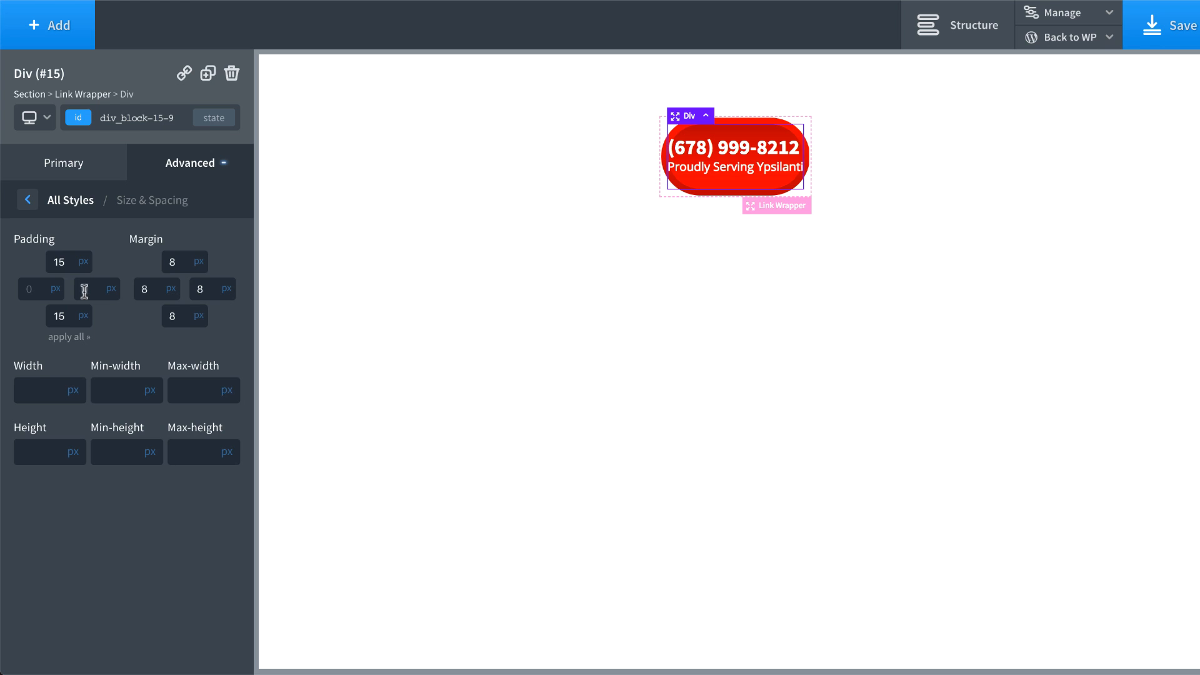
text(25)
click(26, 289)
text(25)
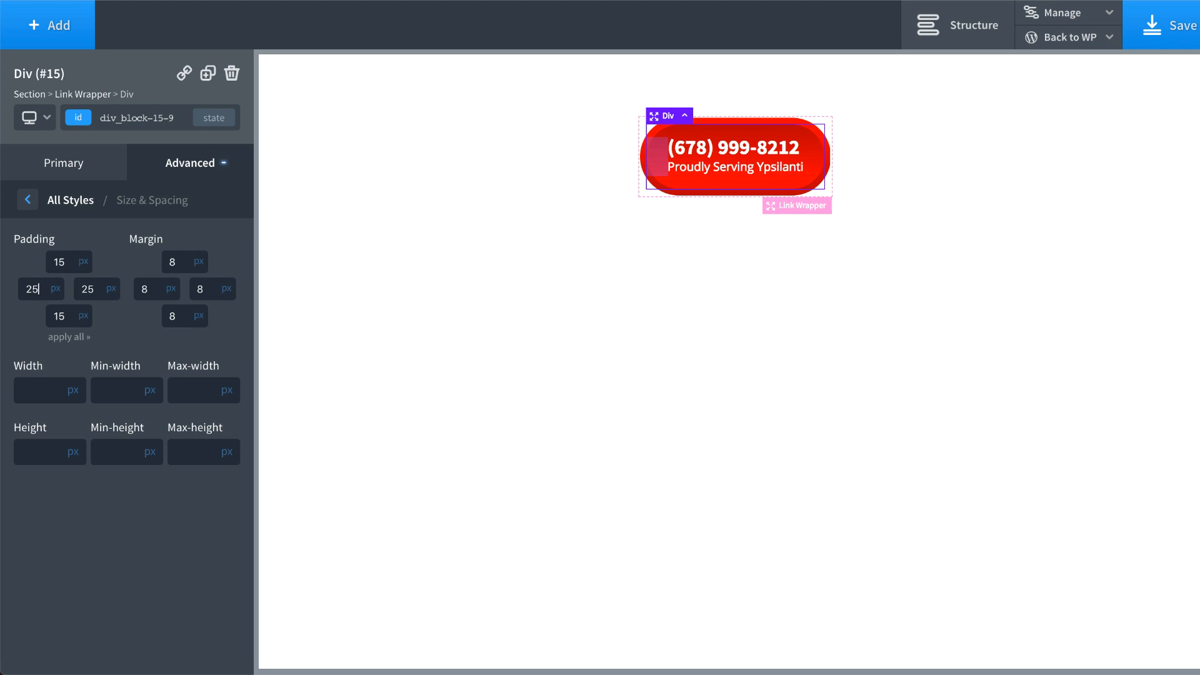
Step: Adjust the padding to 13px top and bottom and 27px left and right
double_click(65, 263)
text(14)
key(BackSpace)
text(3)
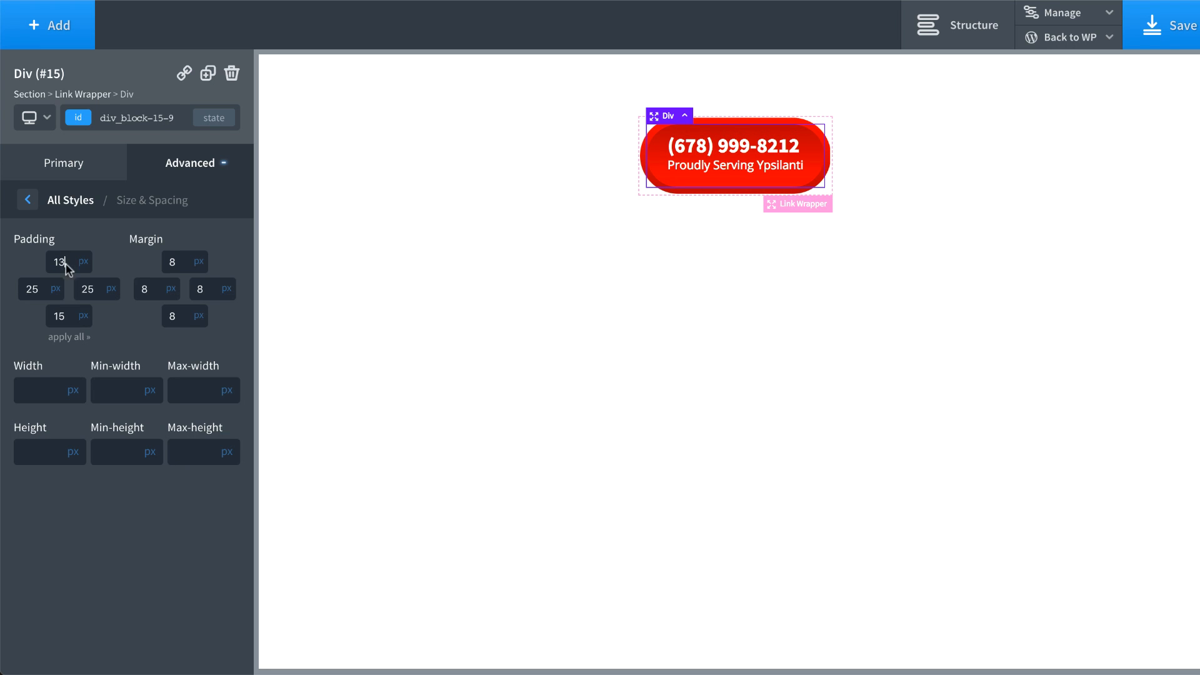
double_click(60, 319)
key(Down)
key(Down)
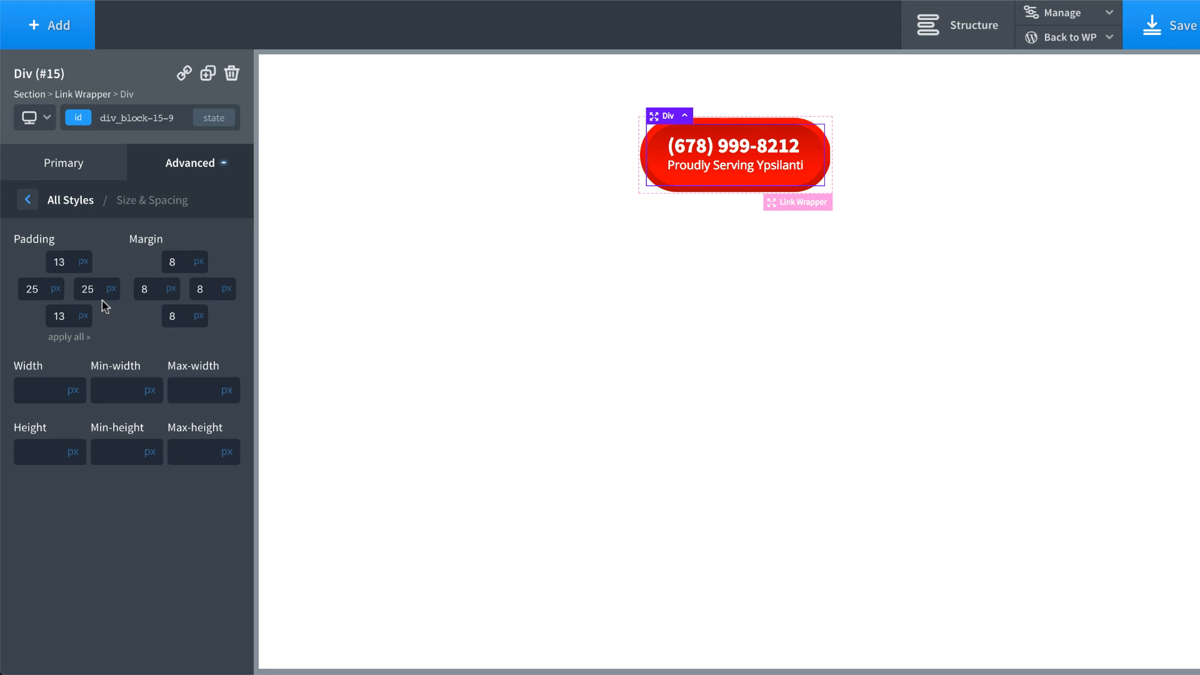
double_click(92, 291)
key(Up)
key(Up)
double_click(28, 289)
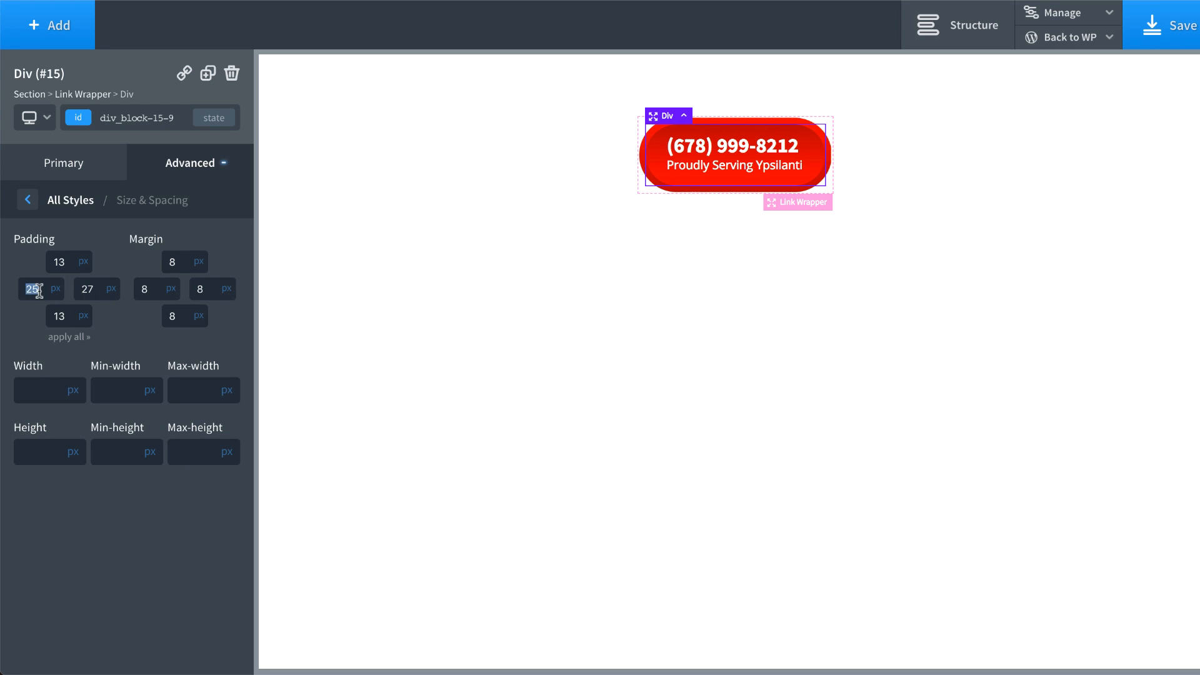
key(Up)
key(Up)
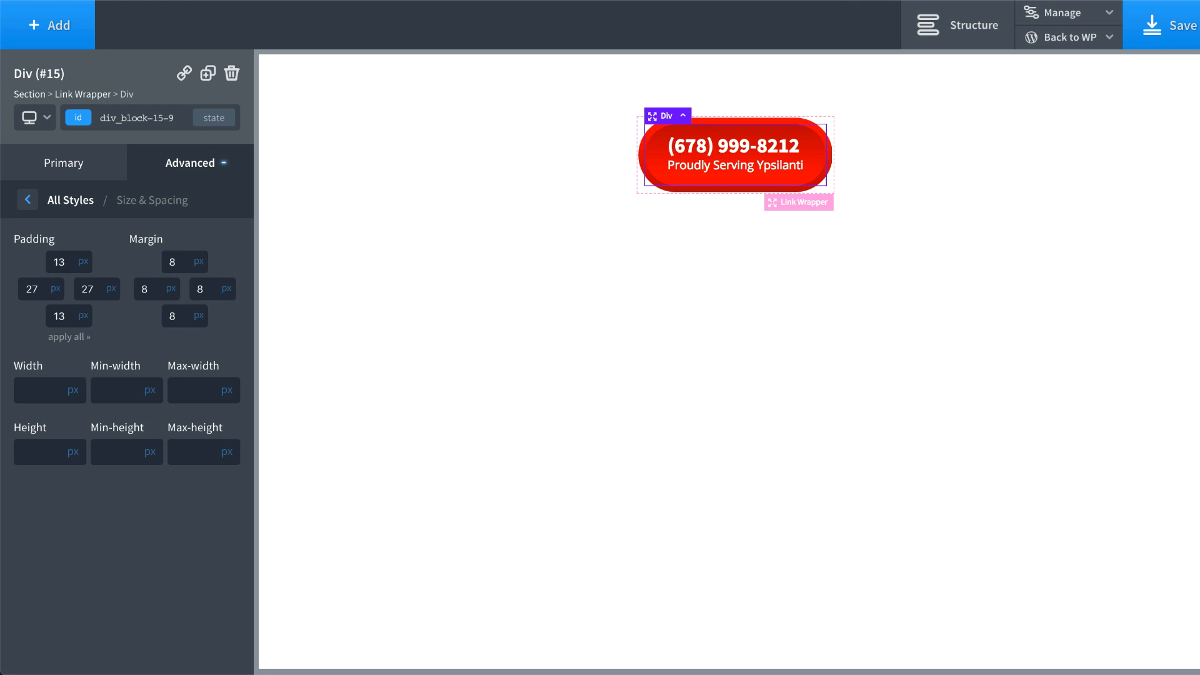
click(346, 183)
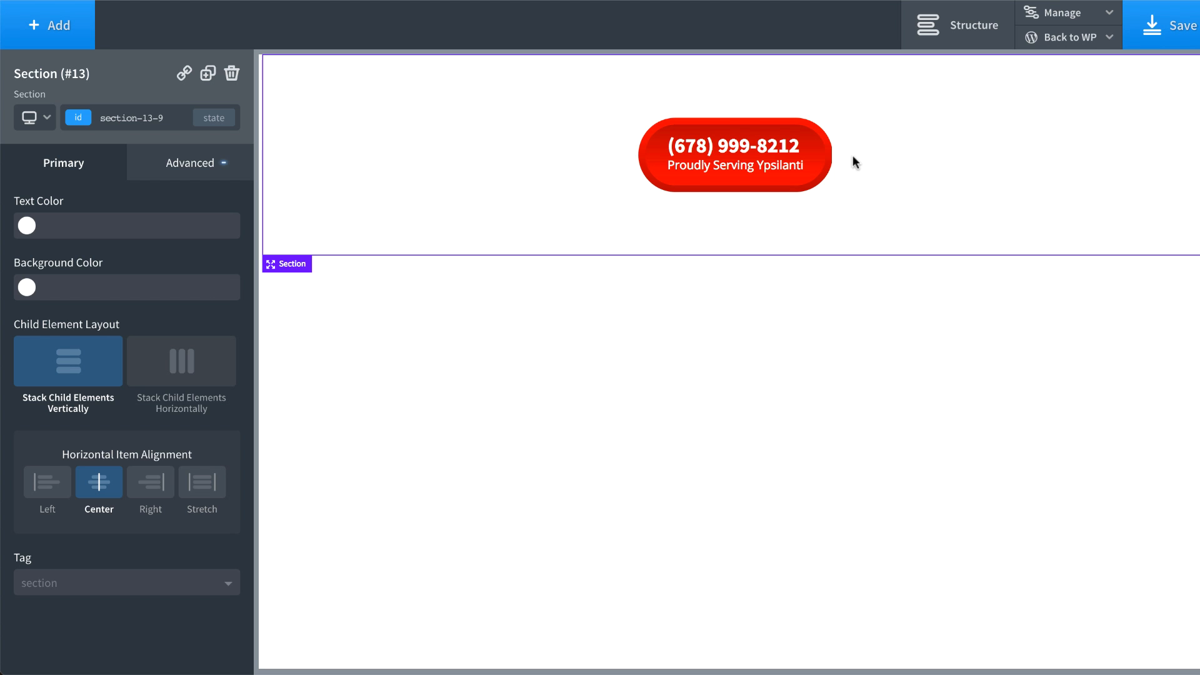
Step: Select the Link Wrapper and set its box shadow colour to 31% opaque black
click(826, 161)
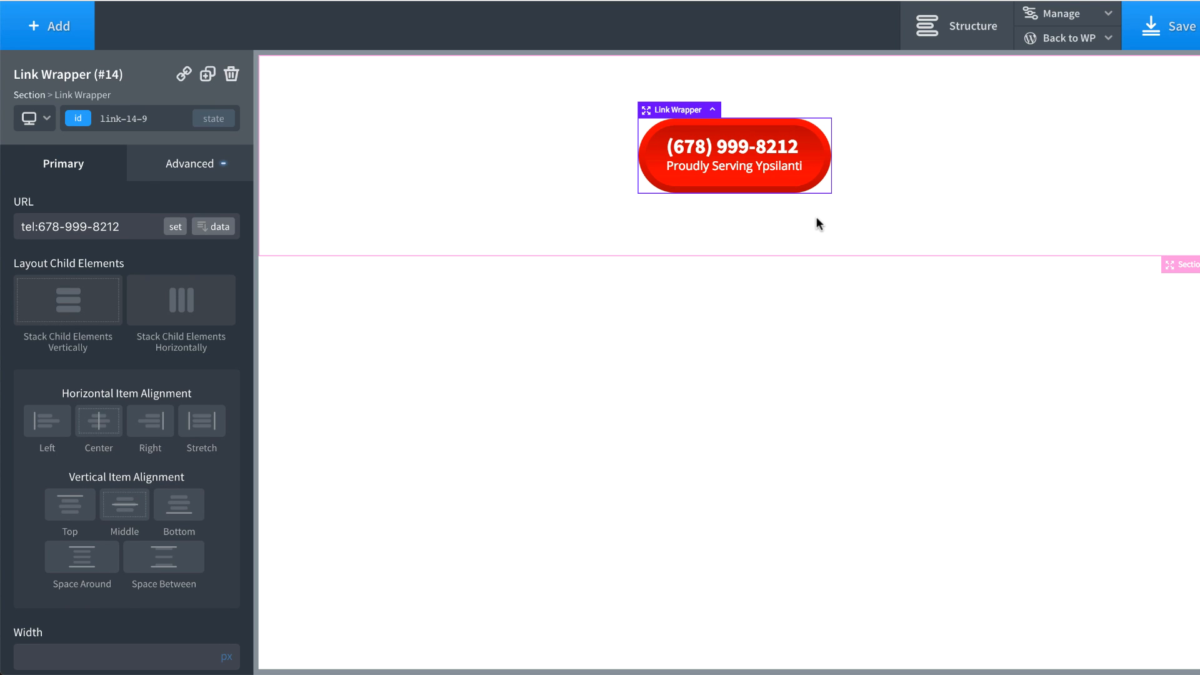
click(207, 180)
click(175, 428)
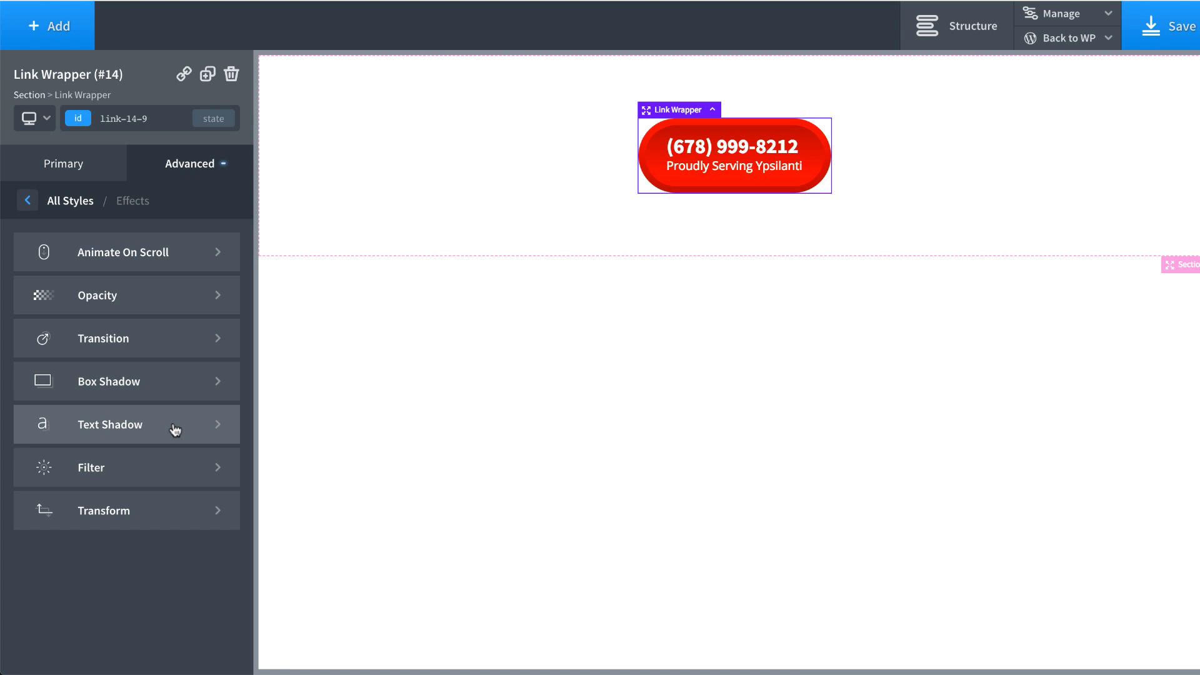
click(130, 381)
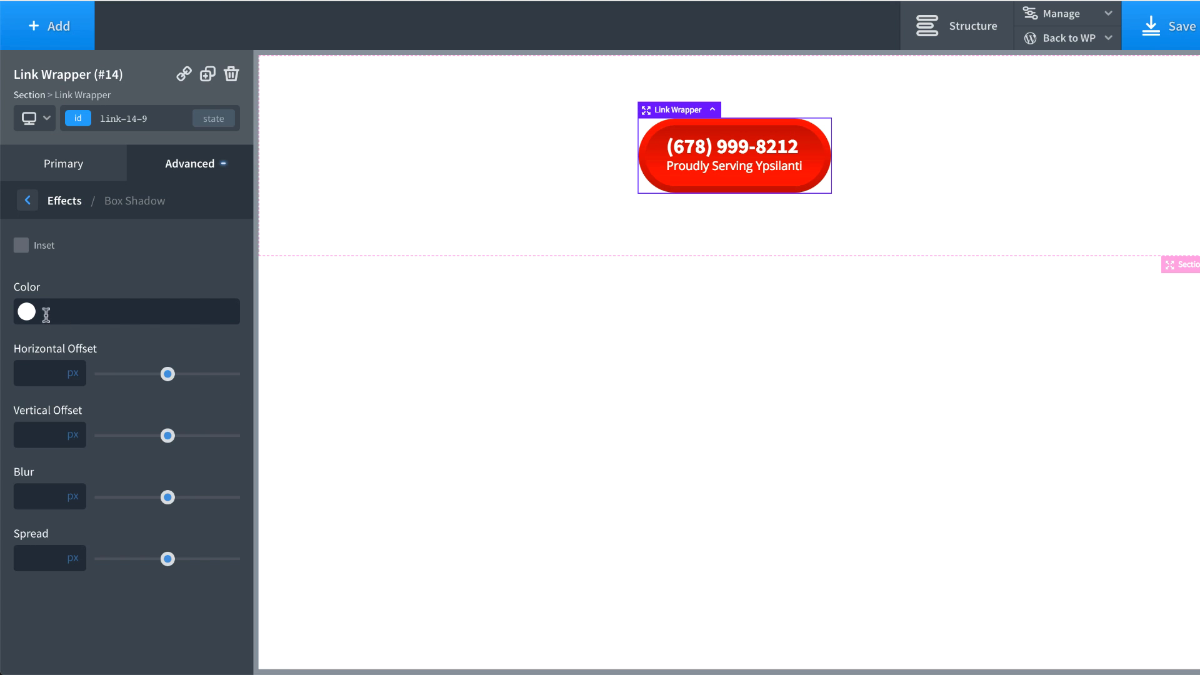
click(26, 314)
drag(95, 363, 174, 483)
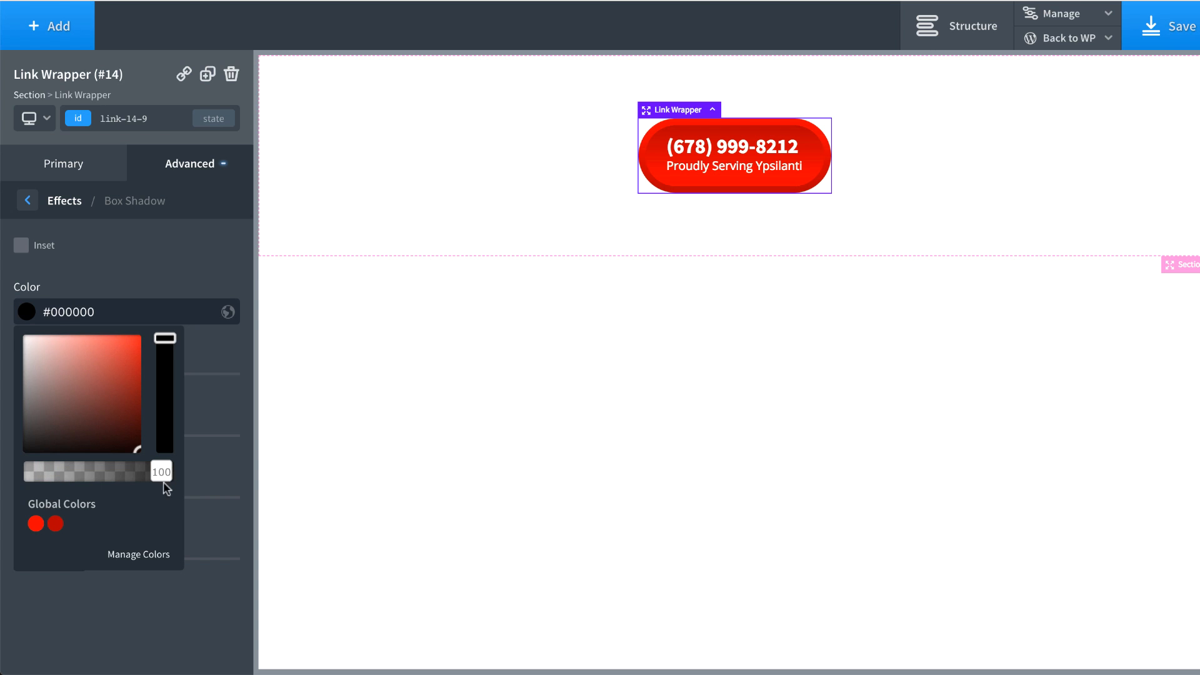
drag(77, 472, 75, 473)
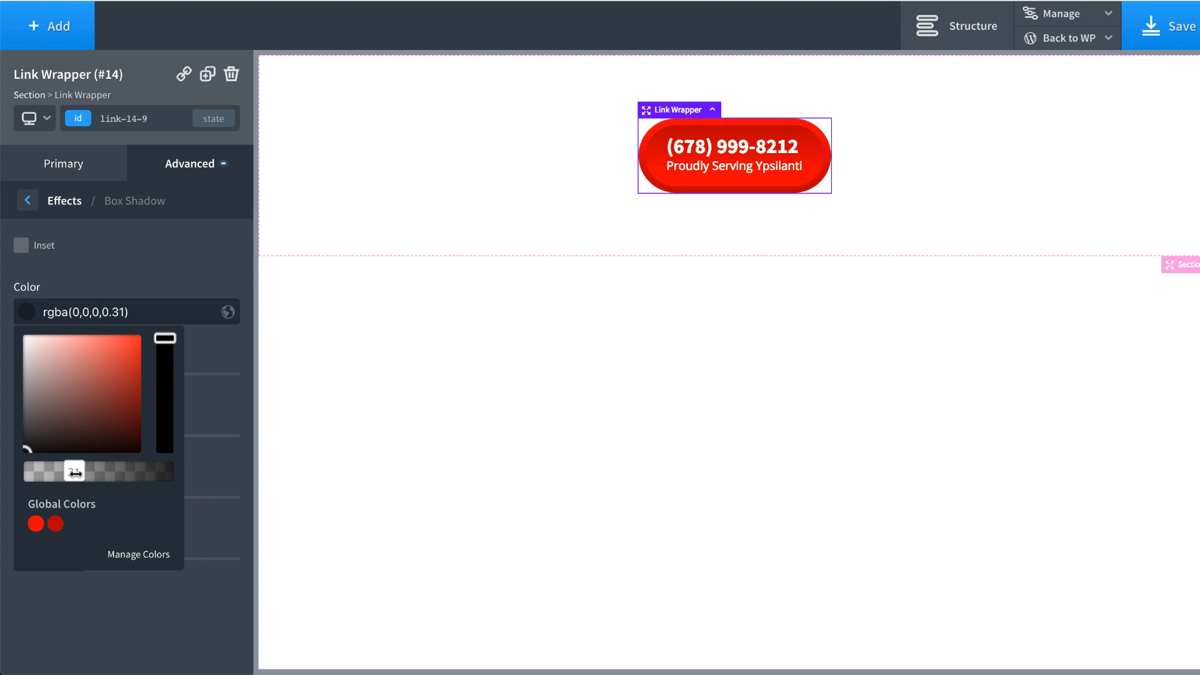
click(125, 280)
Step: Set the box shadow offsets to 2px and 6px with a 20px blur, and fine-tune its opacity
click(36, 377)
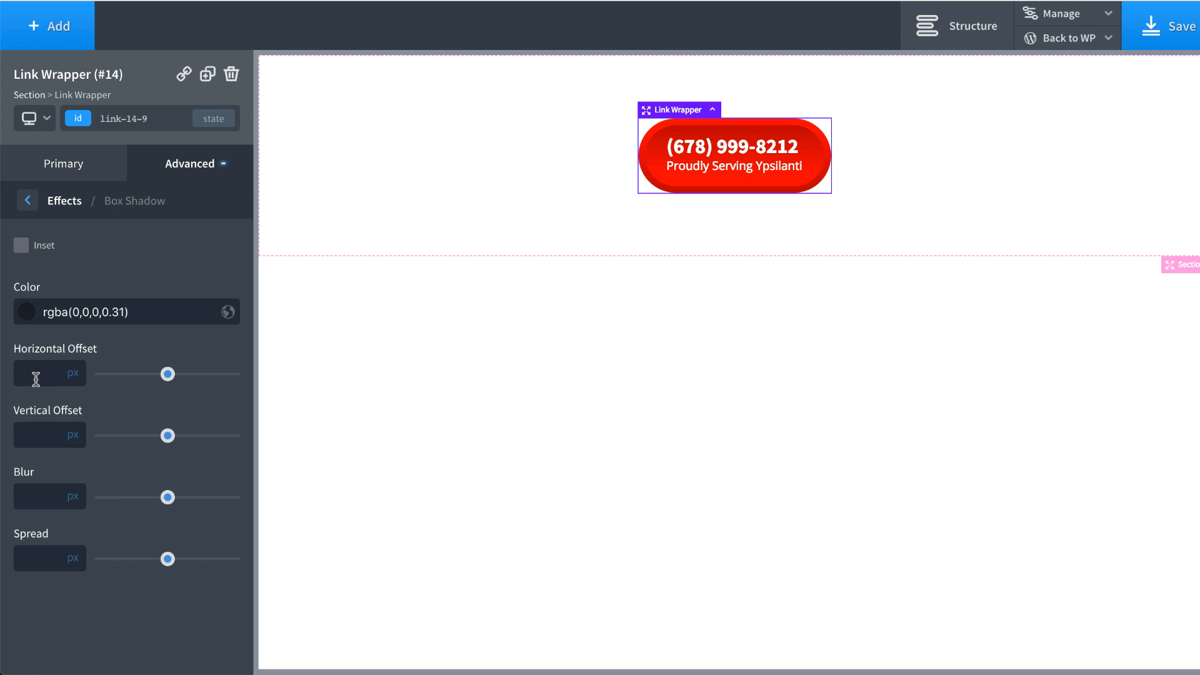
text(2)
text(6)
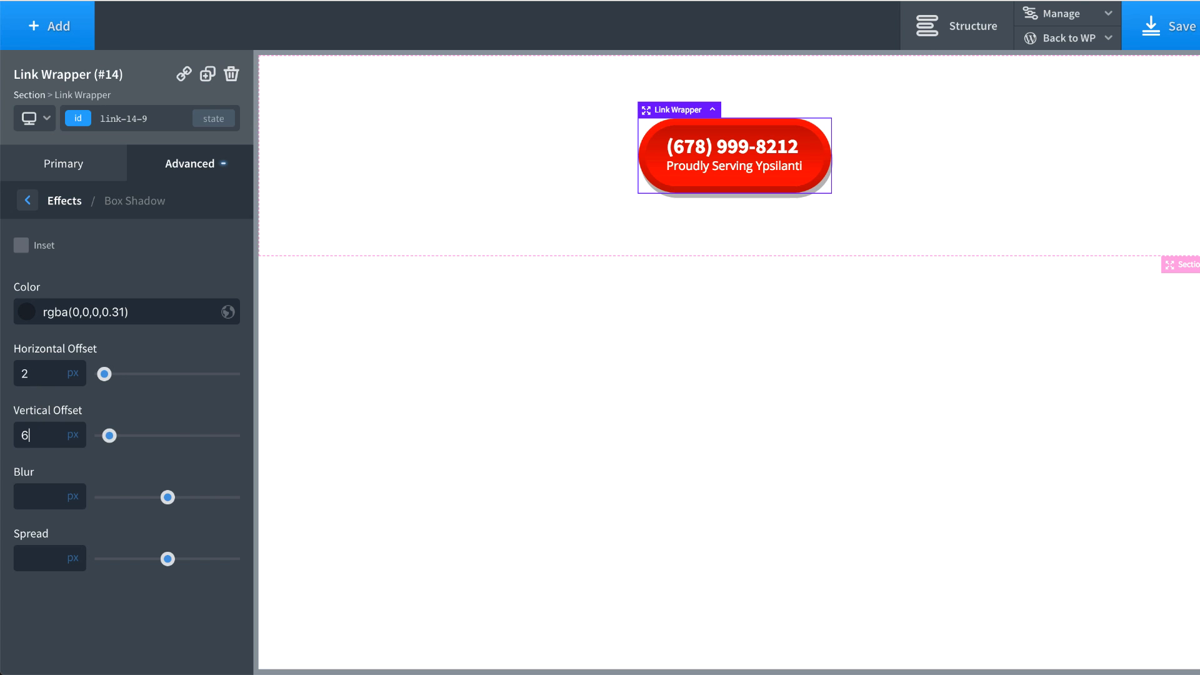
click(45, 504)
text(20)
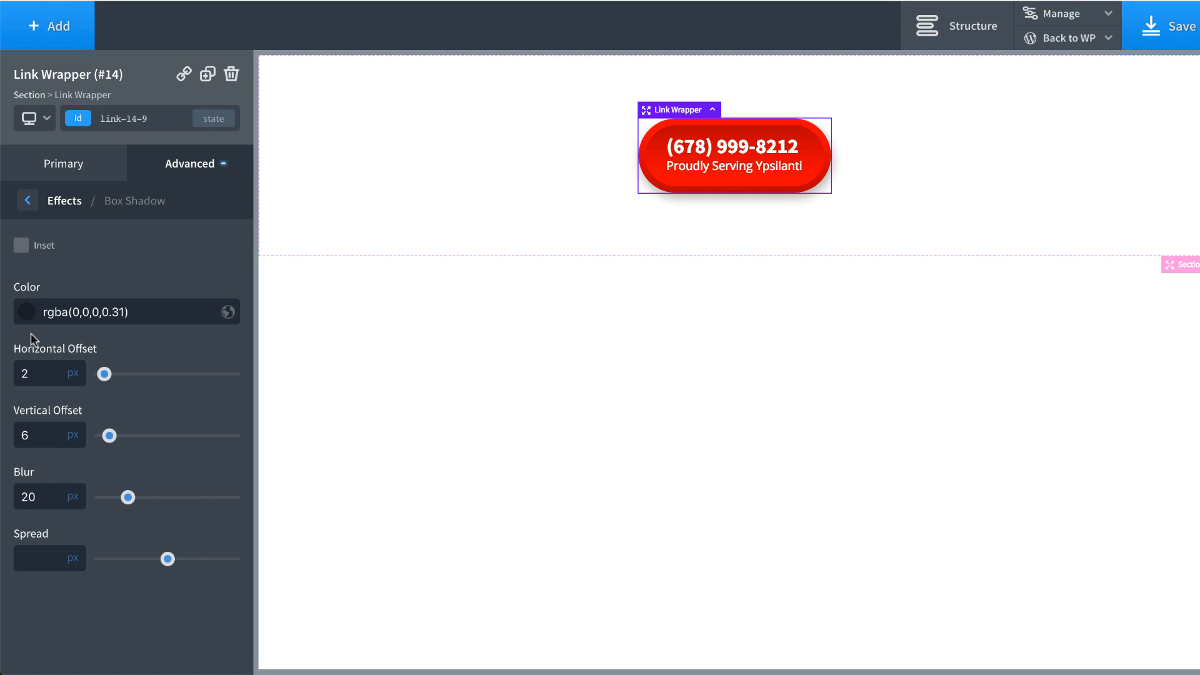
click(27, 312)
drag(95, 461, 75, 478)
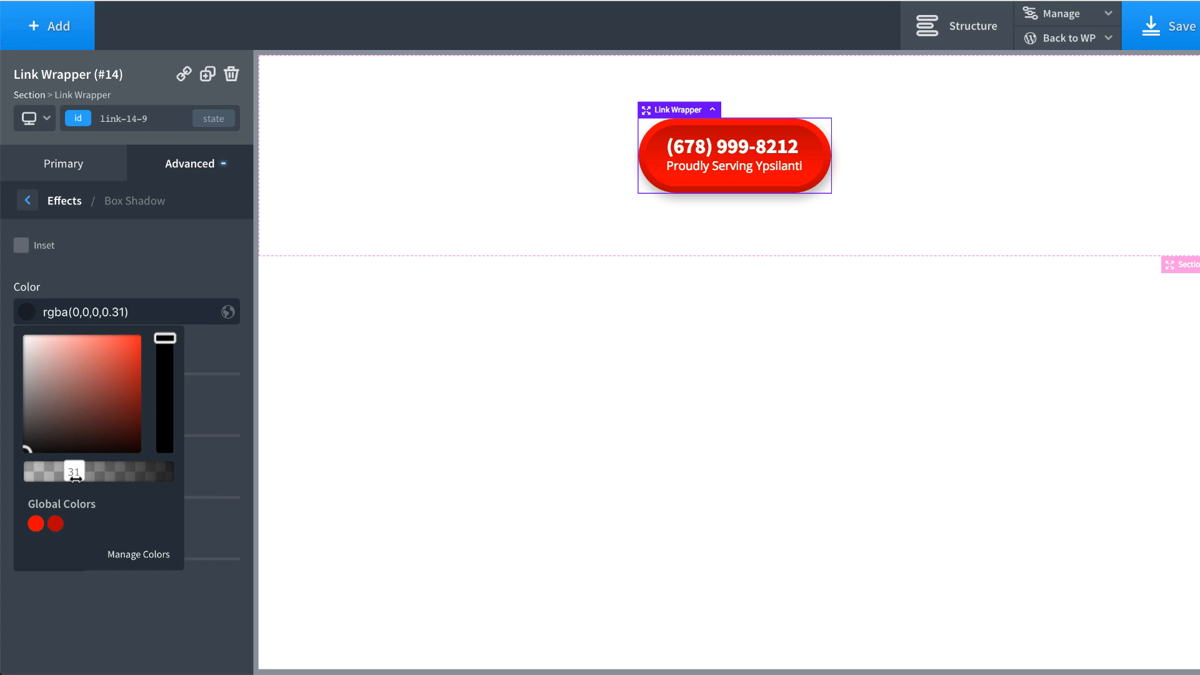
click(527, 92)
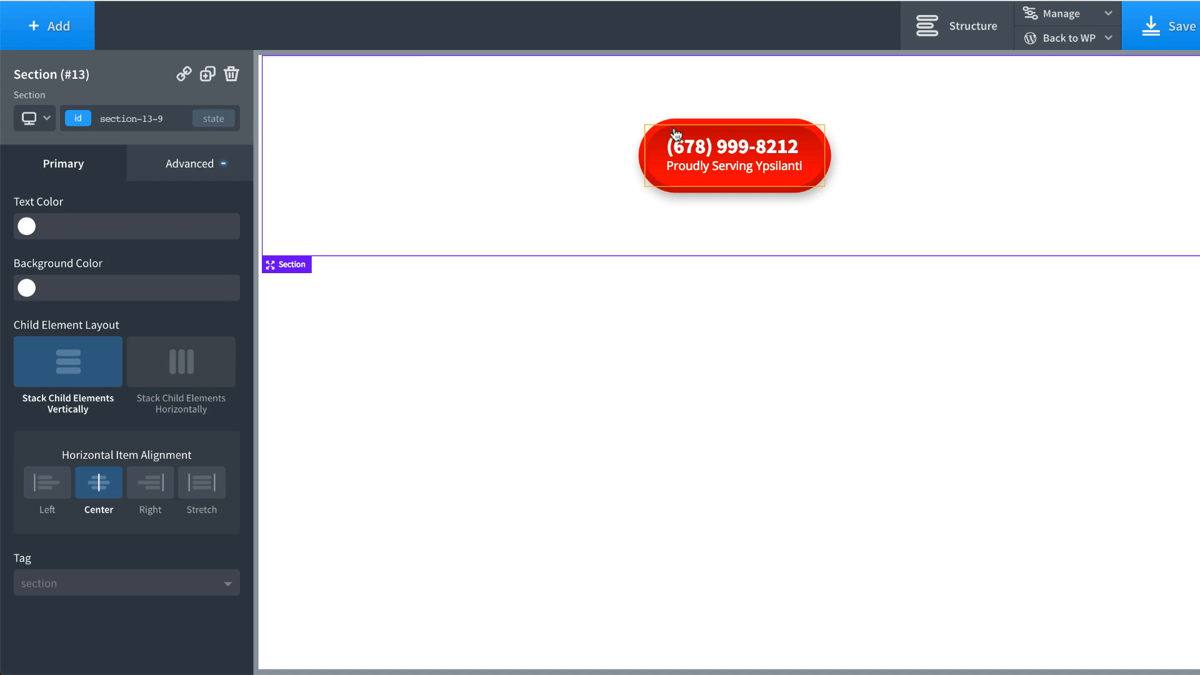
Step: Select the phone-number Heading and give its text shadow a translucent black colour
click(695, 149)
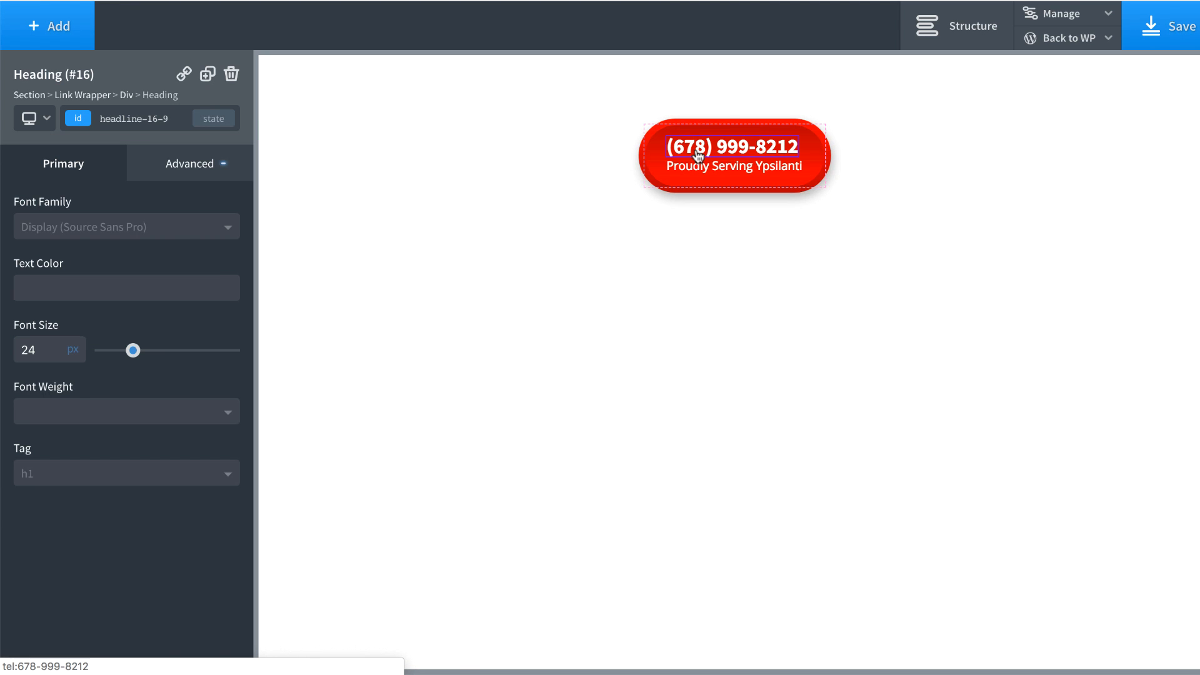
click(189, 164)
click(154, 445)
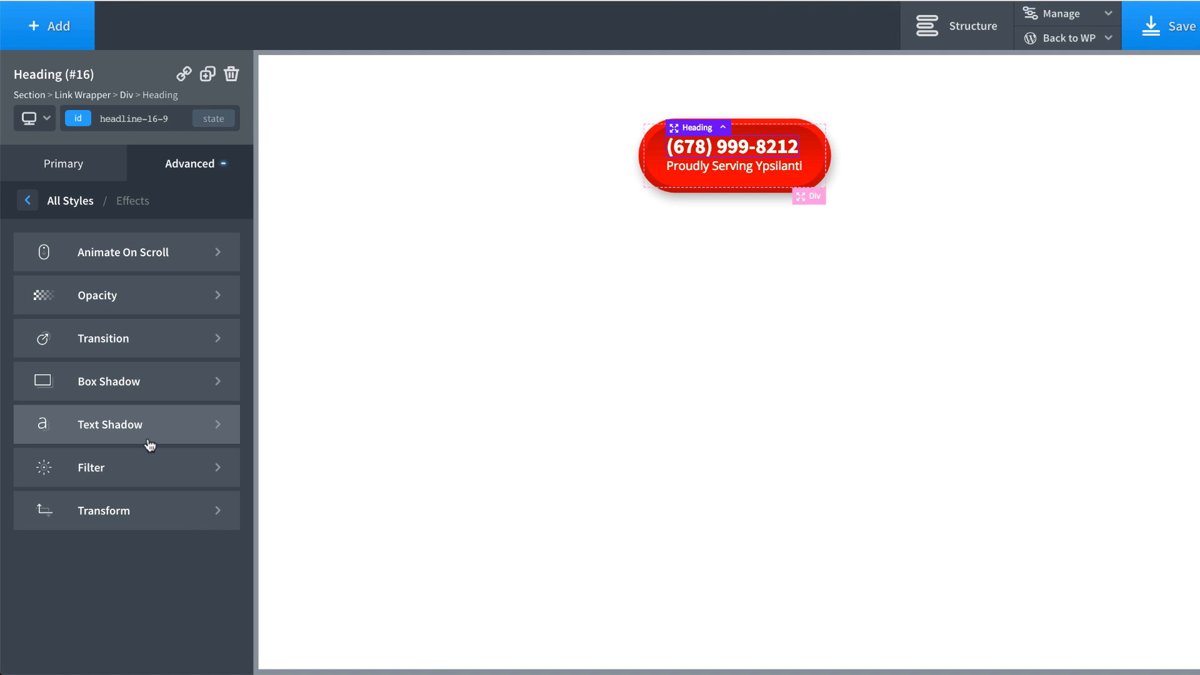
click(153, 446)
click(25, 264)
drag(91, 361, 99, 424)
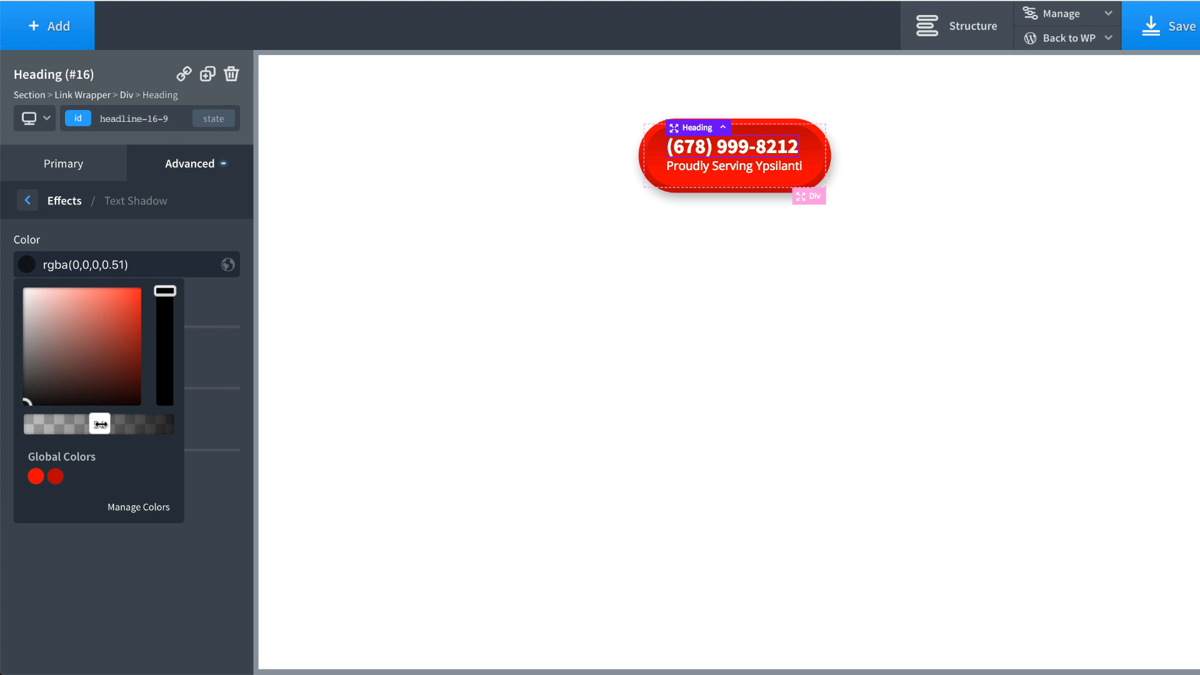
click(119, 234)
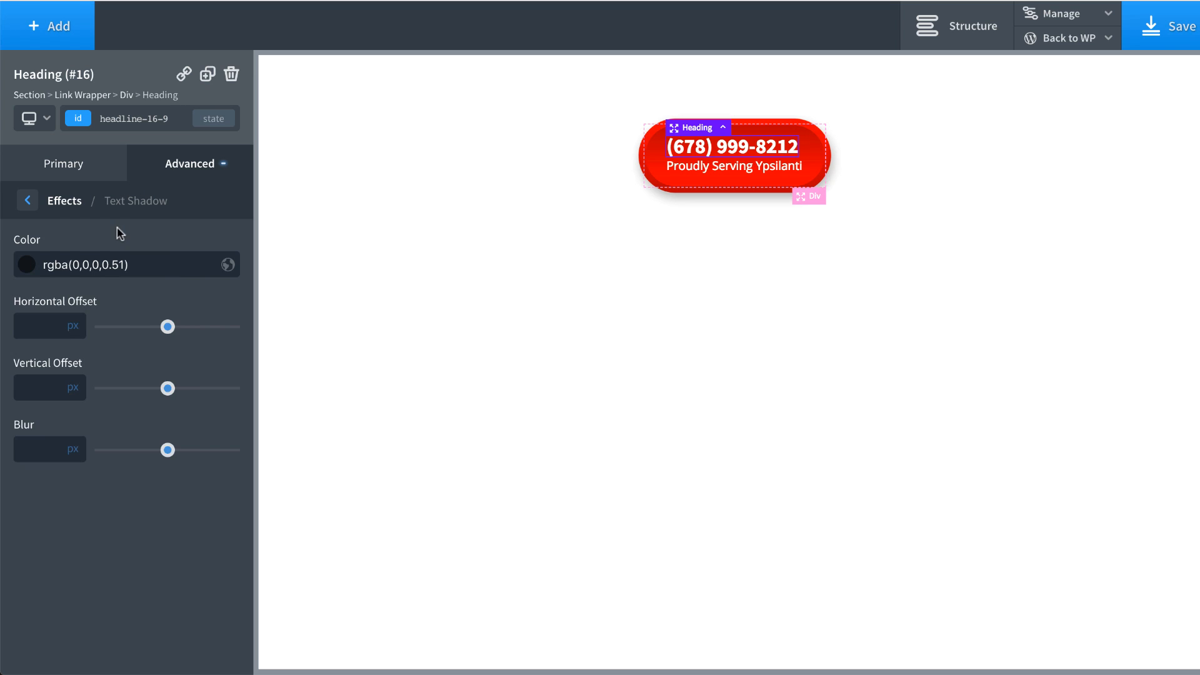
Step: Set the heading's text shadow offsets to 1px and 1px with a 4px blur, and adjust its opacity
click(28, 325)
text(11)
click(28, 444)
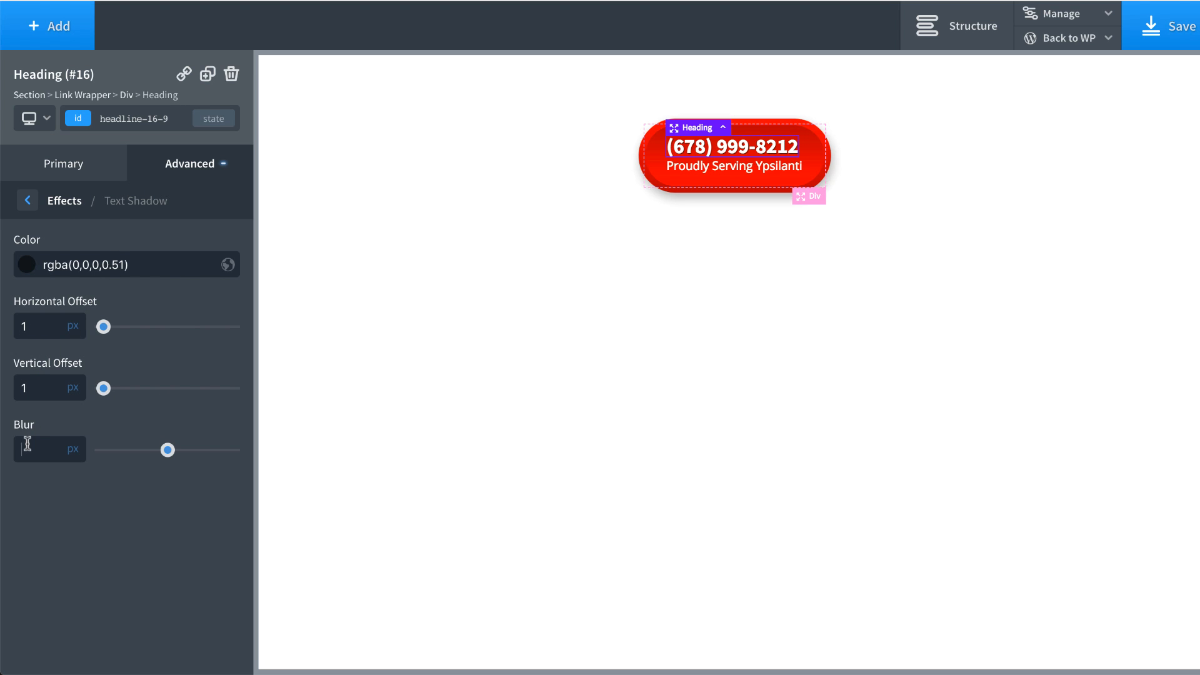
text(4)
click(26, 269)
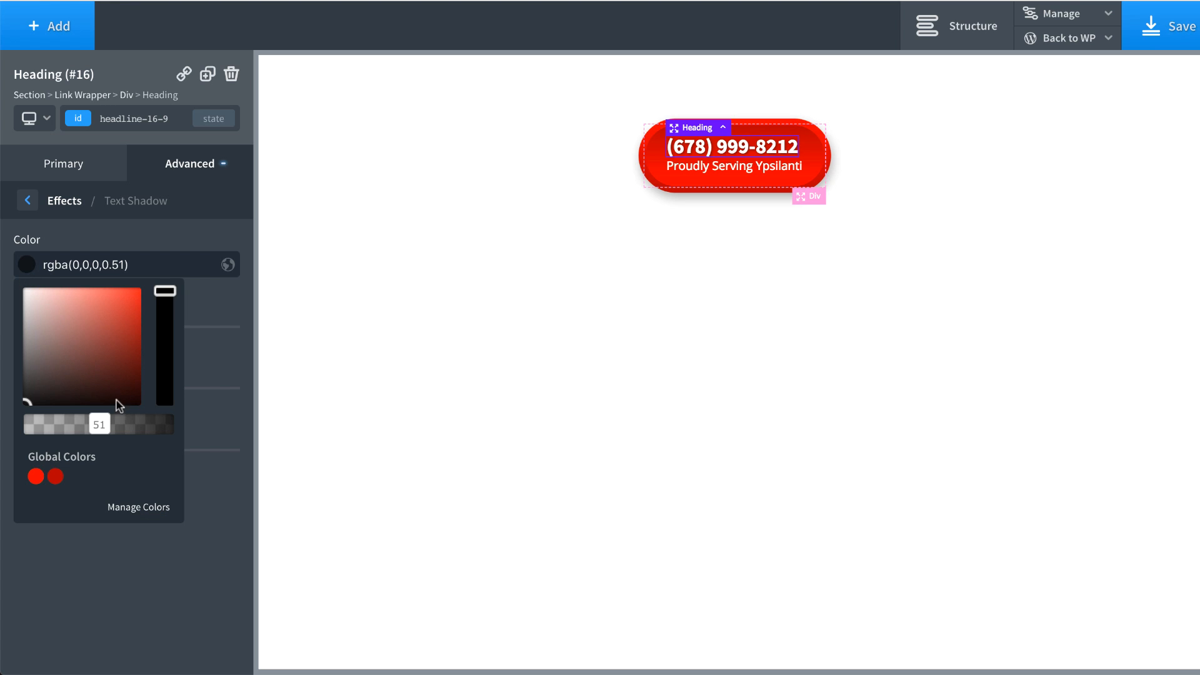
mouse_move(100, 430)
mouse_down()
mouse_move(200, 437)
mouse_move(8, 450)
mouse_move(187, 440)
mouse_move(148, 453)
mouse_move(93, 441)
mouse_move(102, 444)
mouse_up()
click(717, 170)
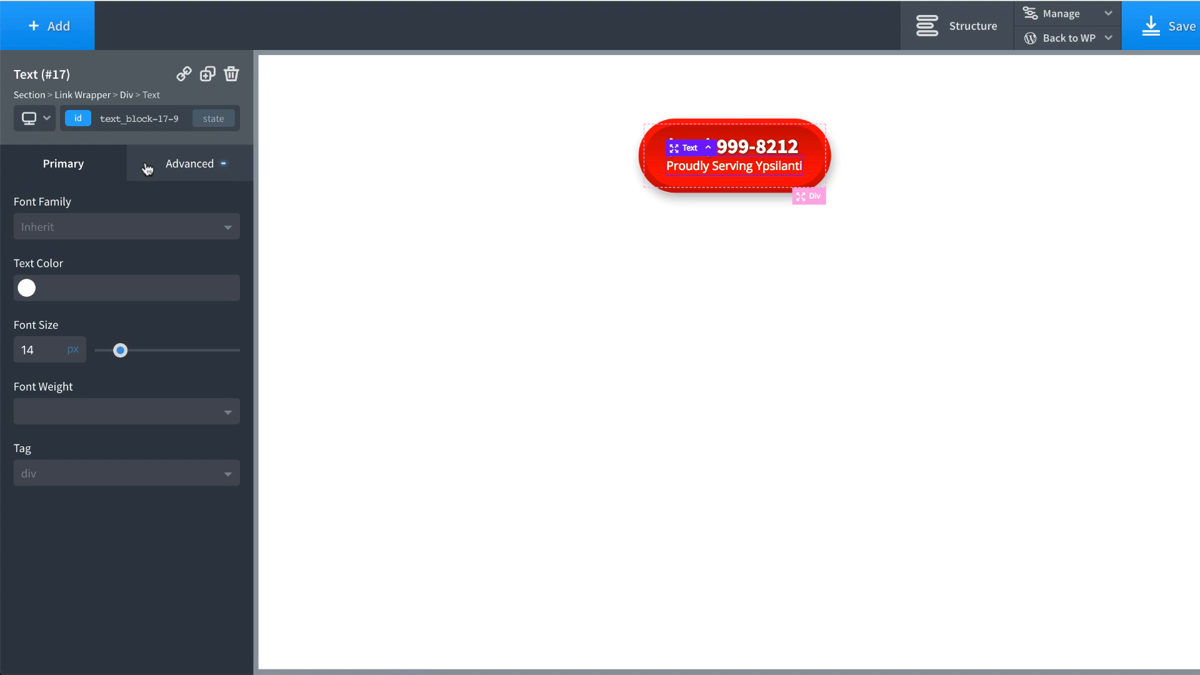
Step: Give the tagline a black text shadow colour under Advanced > Effects > Text Shadow
click(188, 165)
click(165, 422)
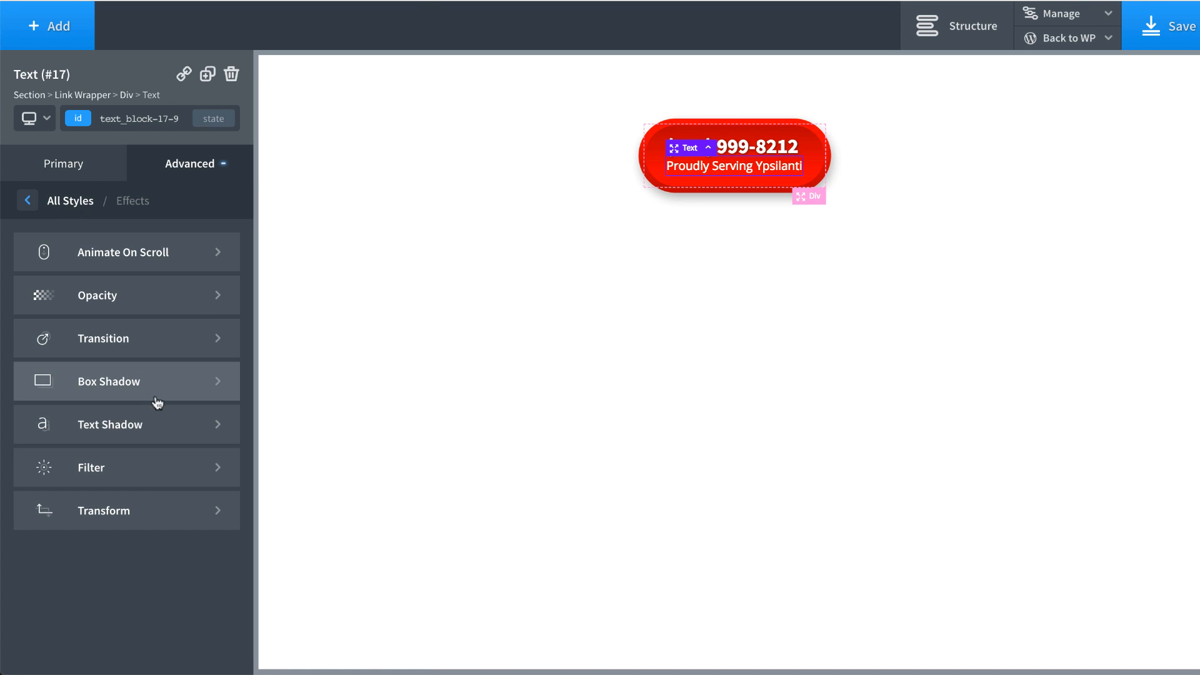
click(147, 429)
click(28, 266)
drag(65, 346, 85, 412)
click(91, 245)
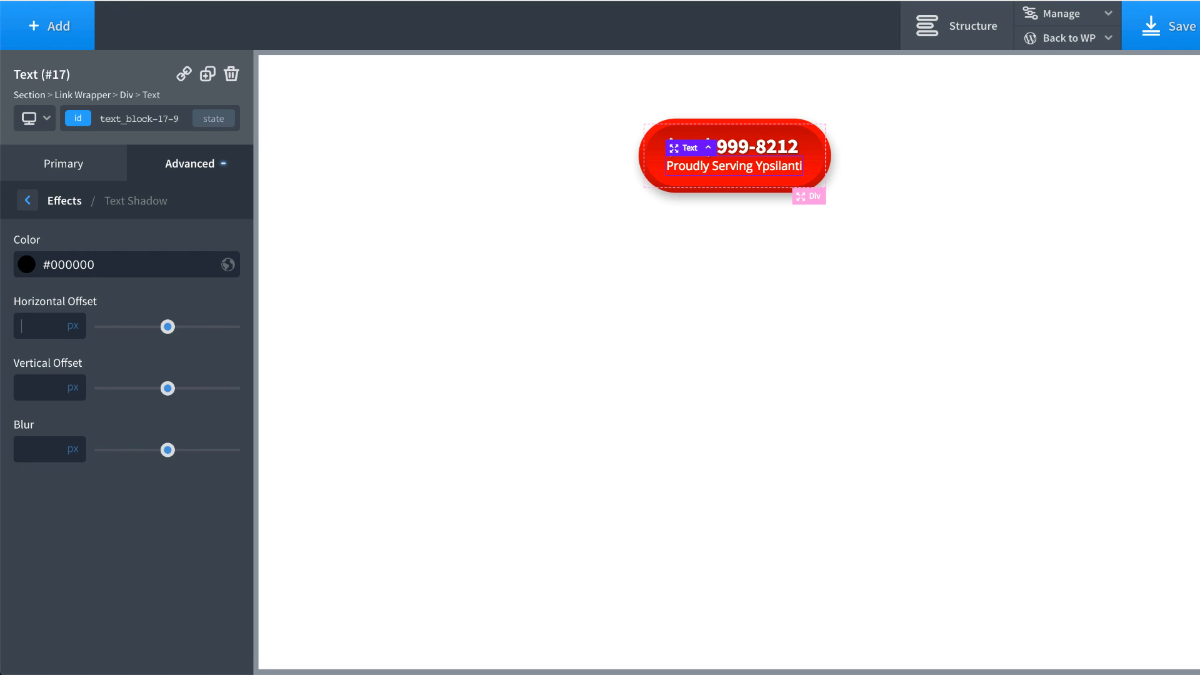
Step: Set the tagline's text shadow to 1px horizontal, 1px vertical, 1px blur, with a more transparent colour
click(21, 325)
text(1)
click(36, 388)
text(1)
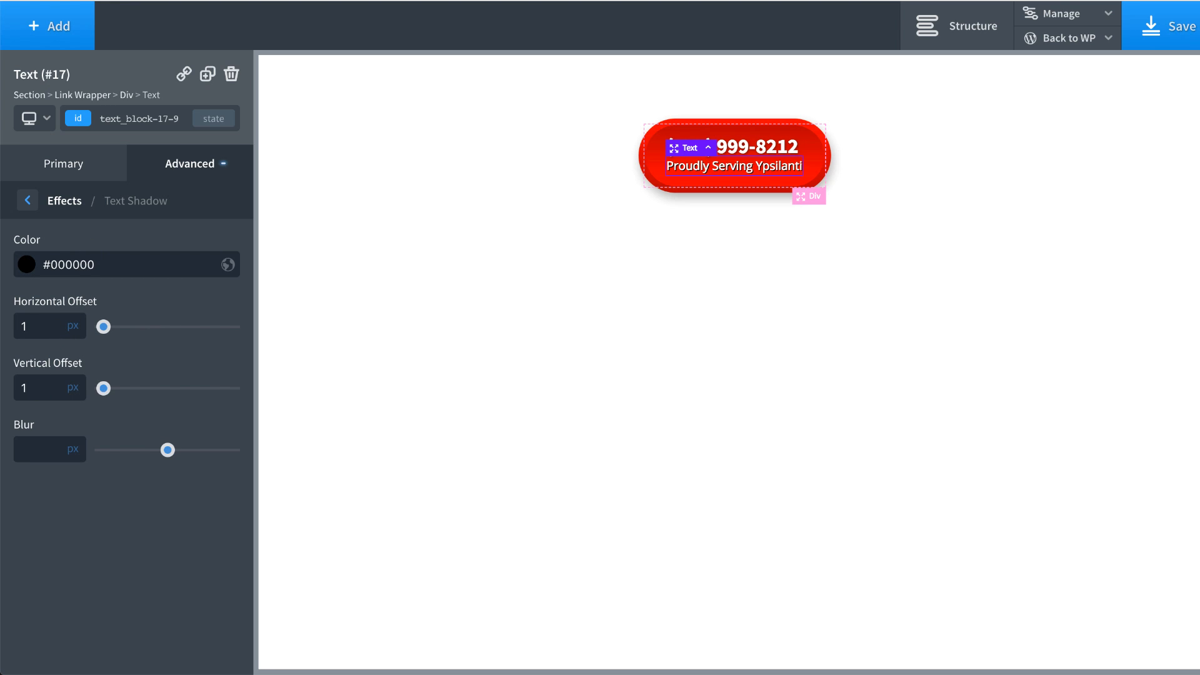
click(37, 449)
text(1)
click(27, 264)
drag(164, 424, 88, 425)
click(419, 246)
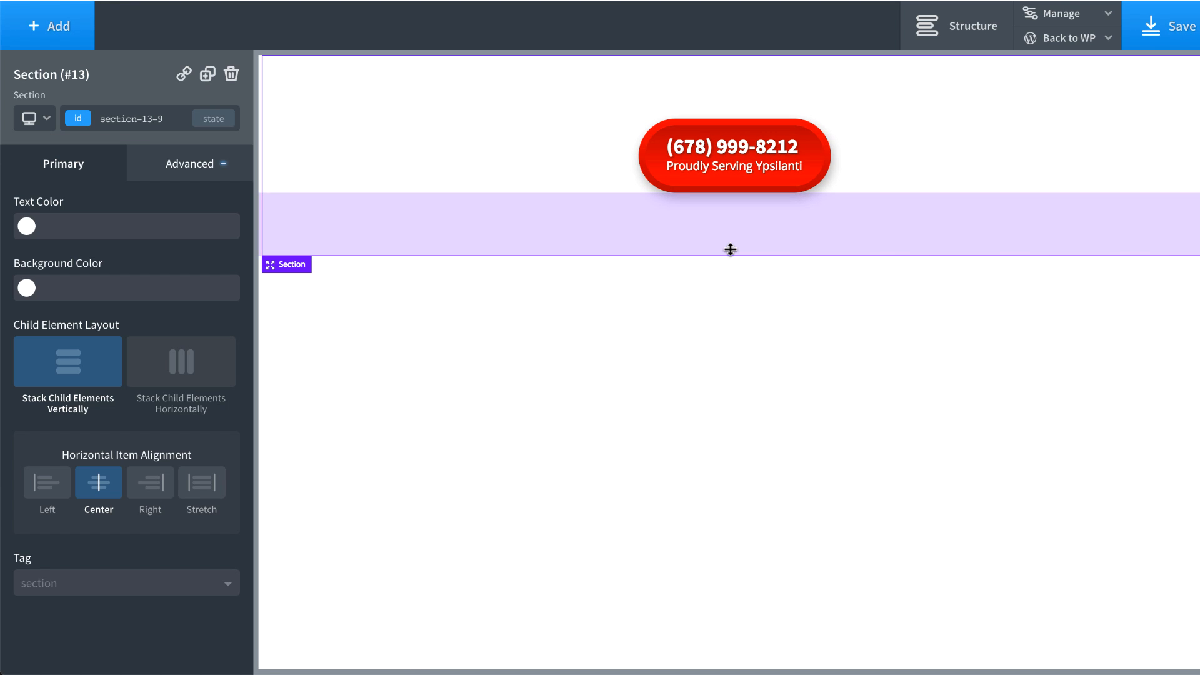
click(656, 191)
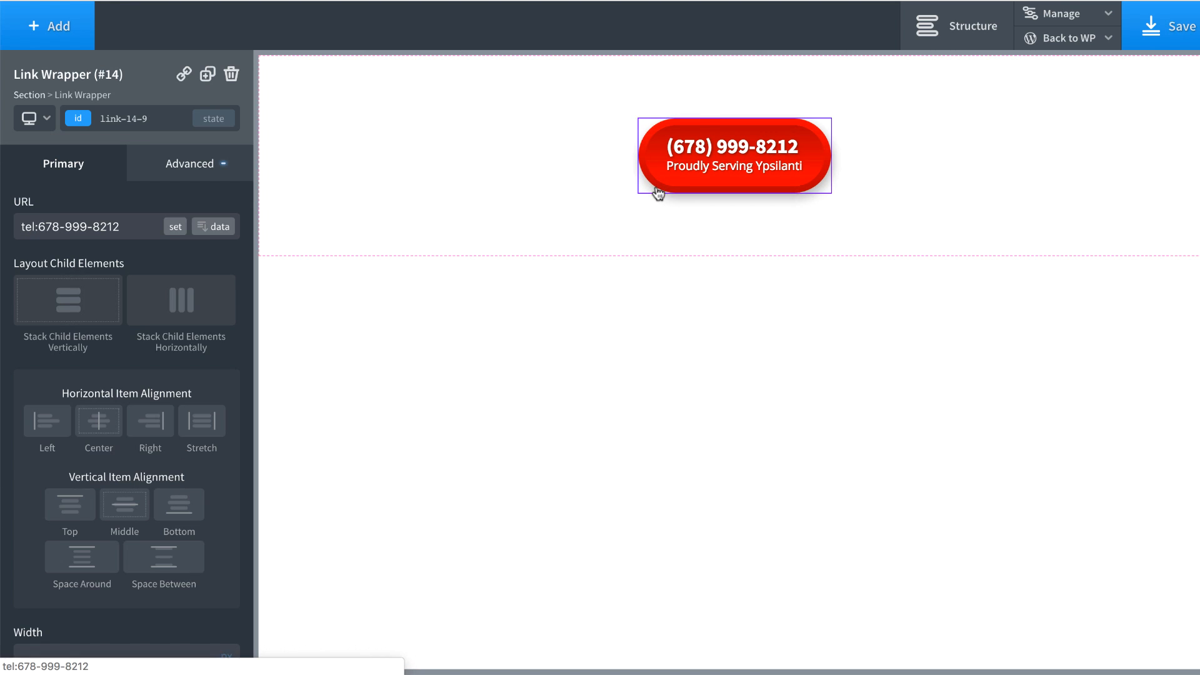
Step: Switch the Link Wrapper to its :hover state and add a scale transform
click(213, 118)
click(158, 167)
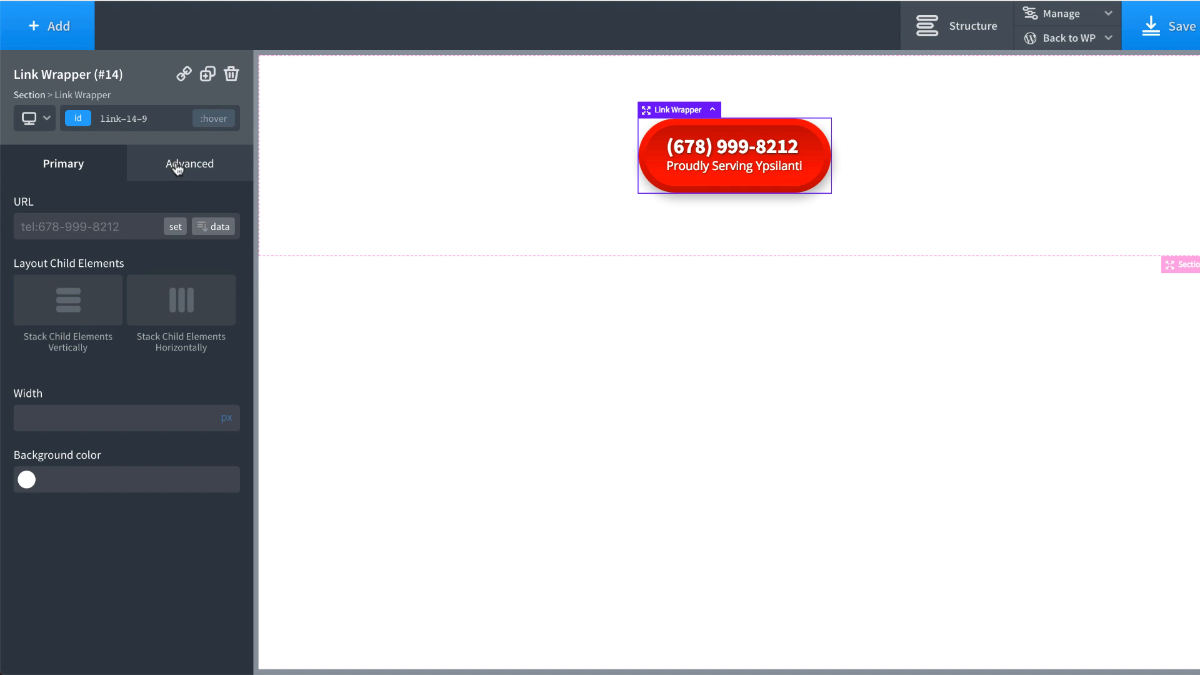
click(177, 166)
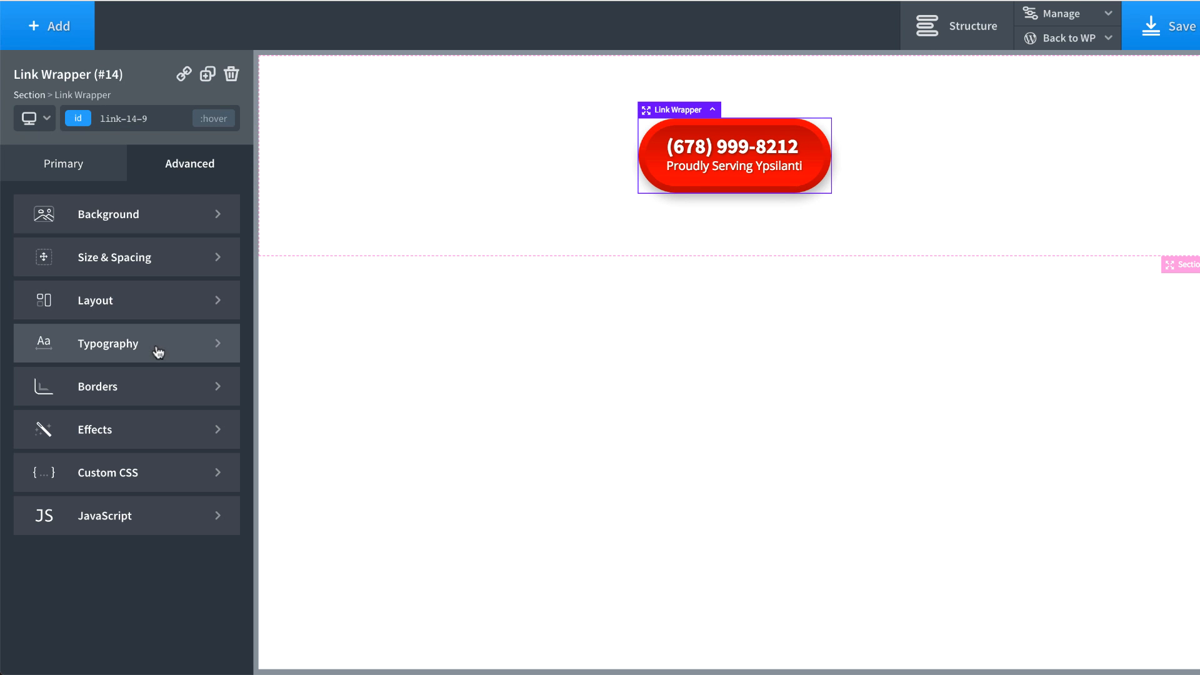
click(145, 425)
click(124, 508)
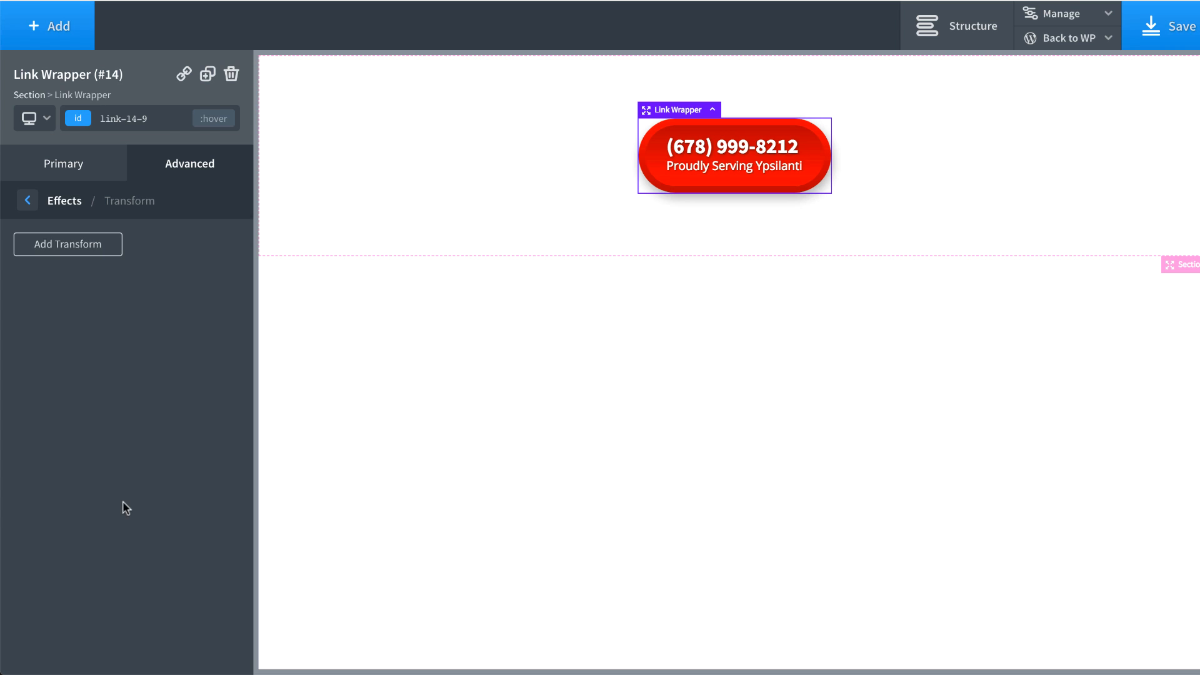
click(78, 249)
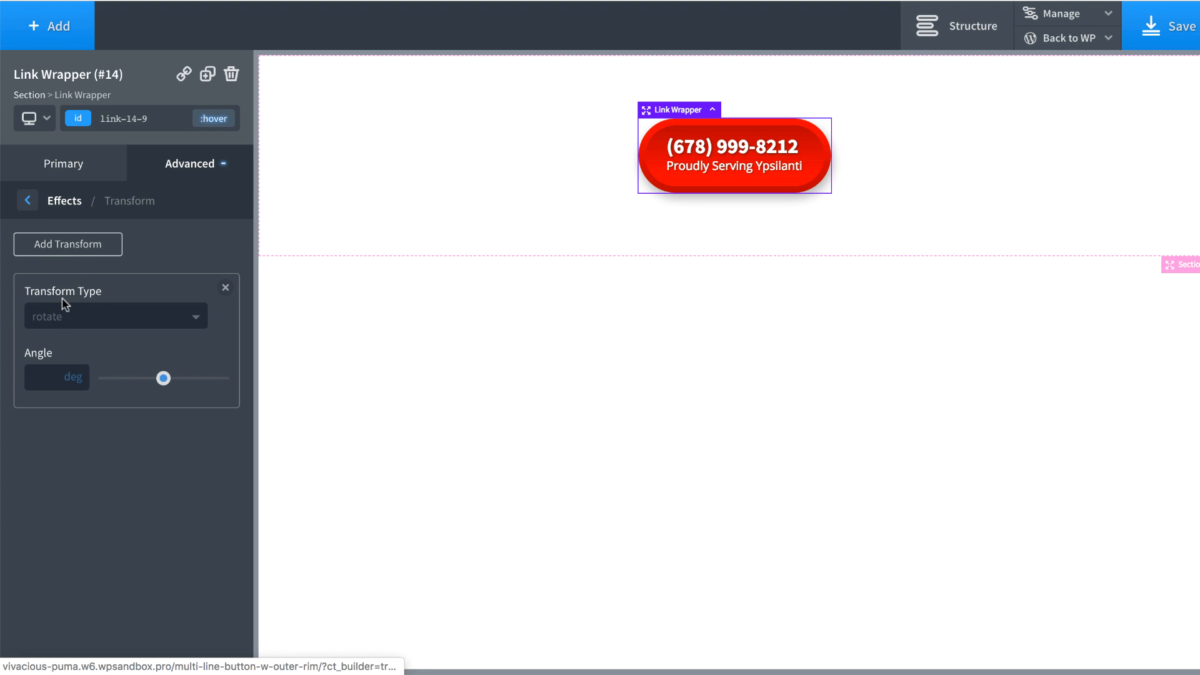
click(58, 324)
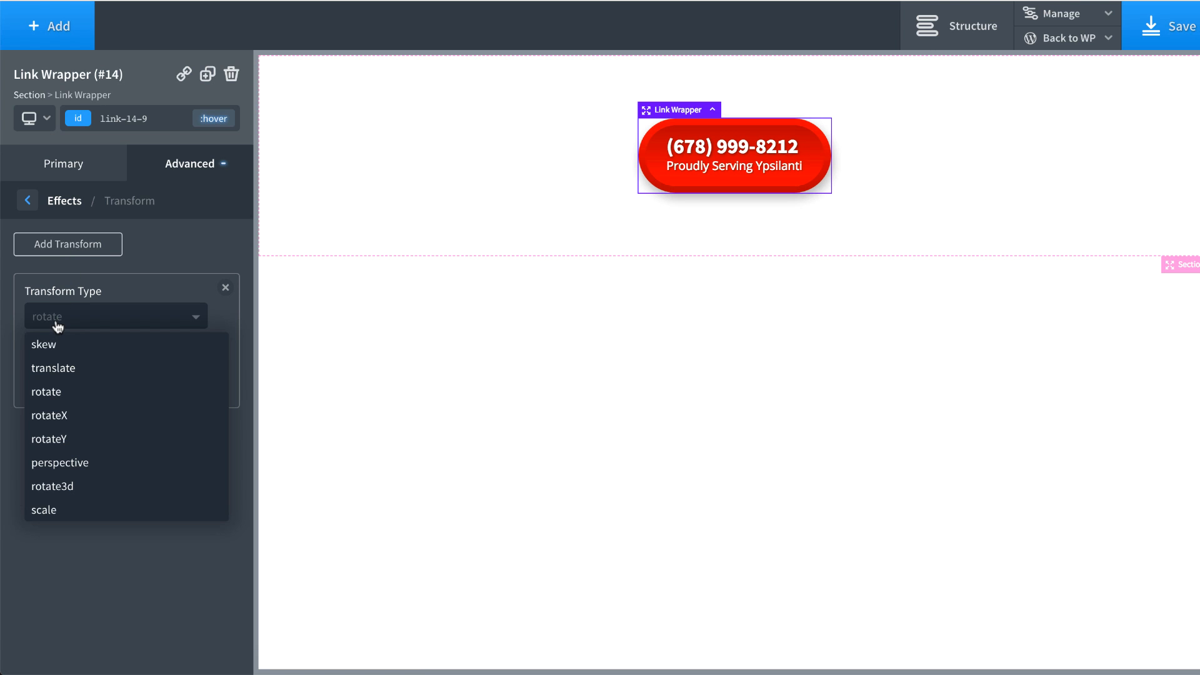
click(57, 510)
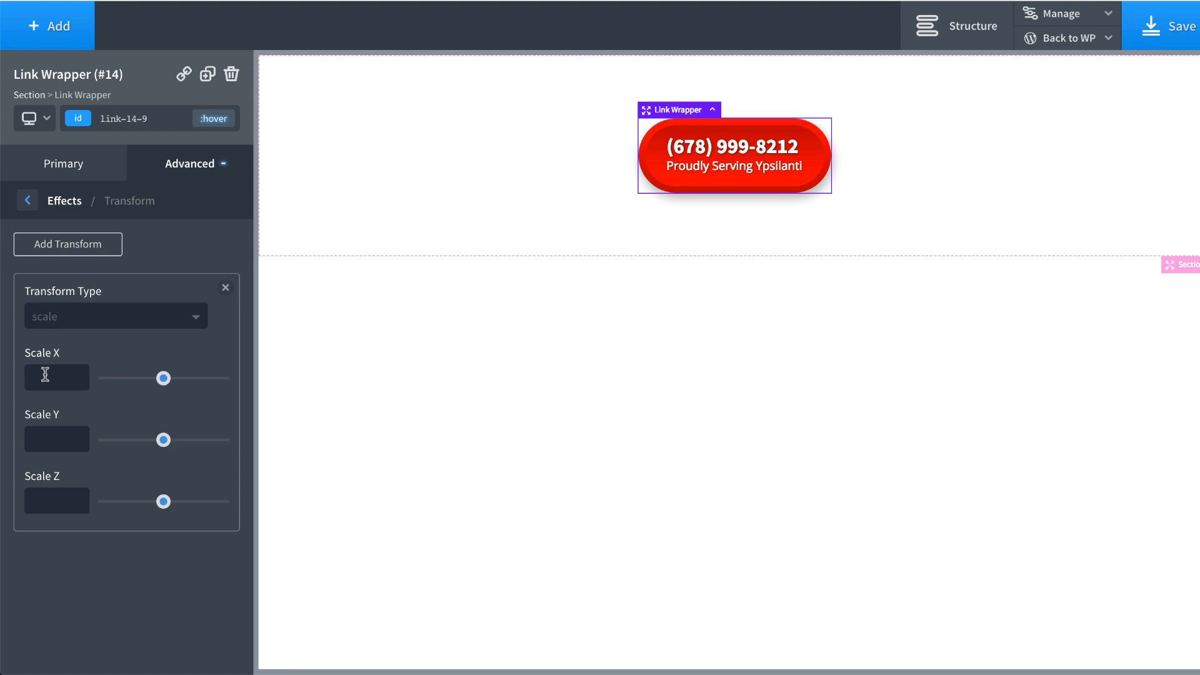
Step: Enter a scale of 1.1 for X, Y and Z, then return to the original state
text(1.1)
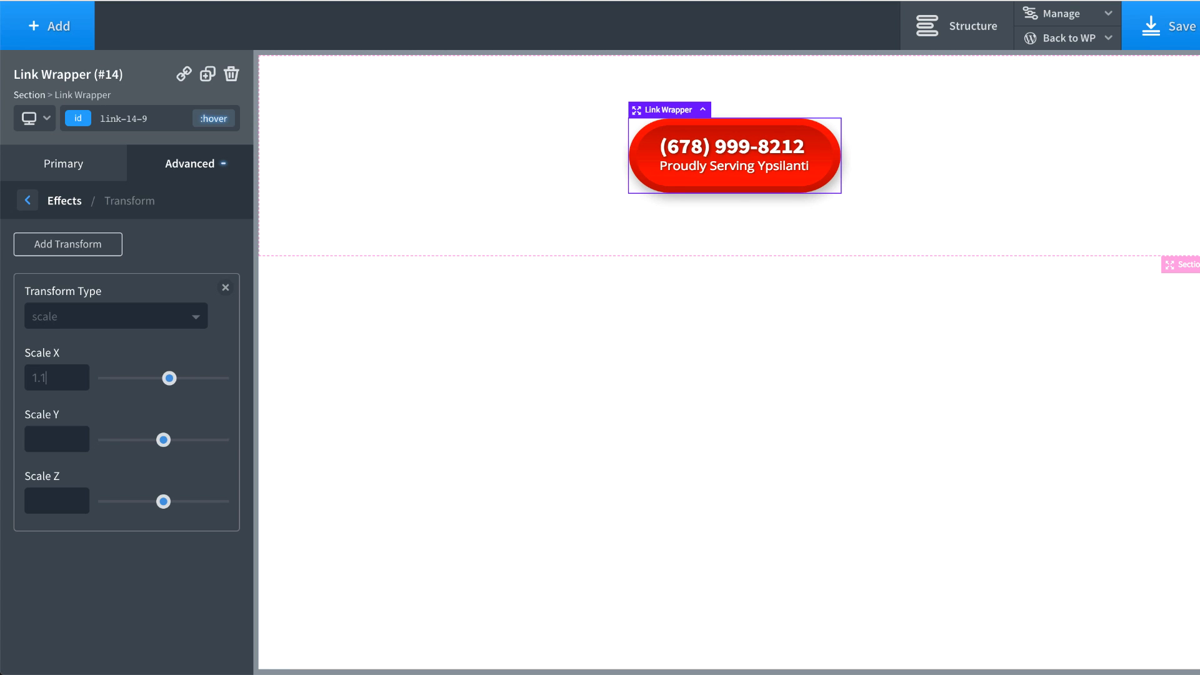
click(52, 441)
text(1.1)
click(29, 507)
text(1.1)
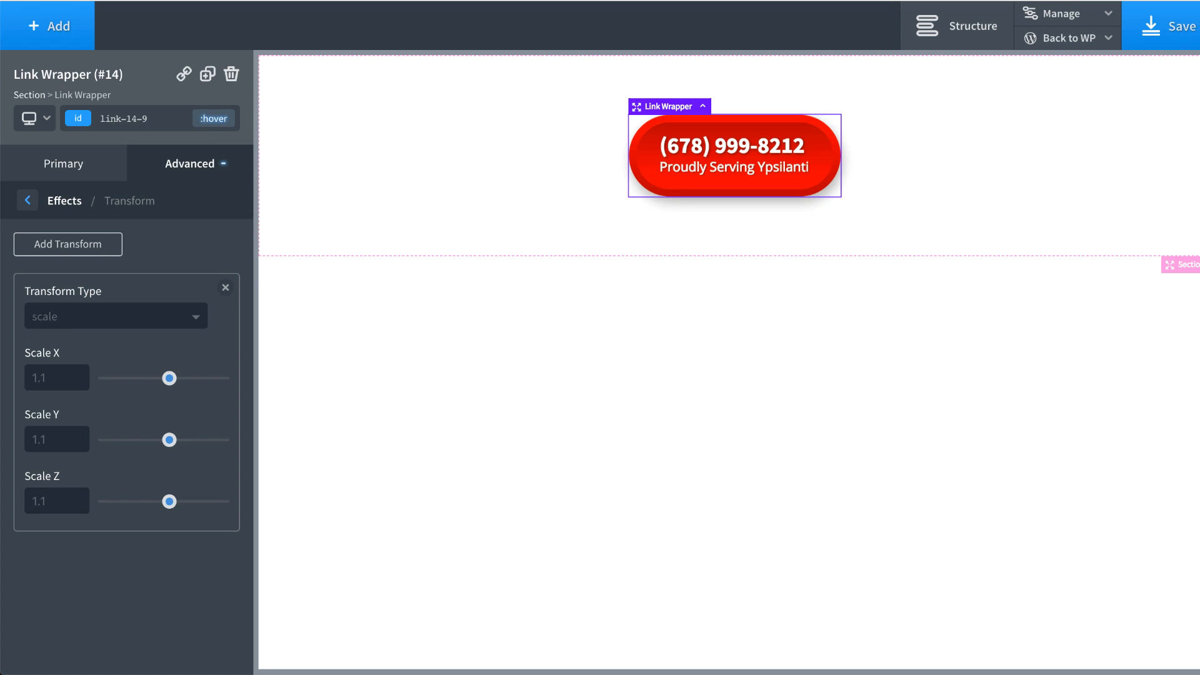
click(214, 118)
click(168, 151)
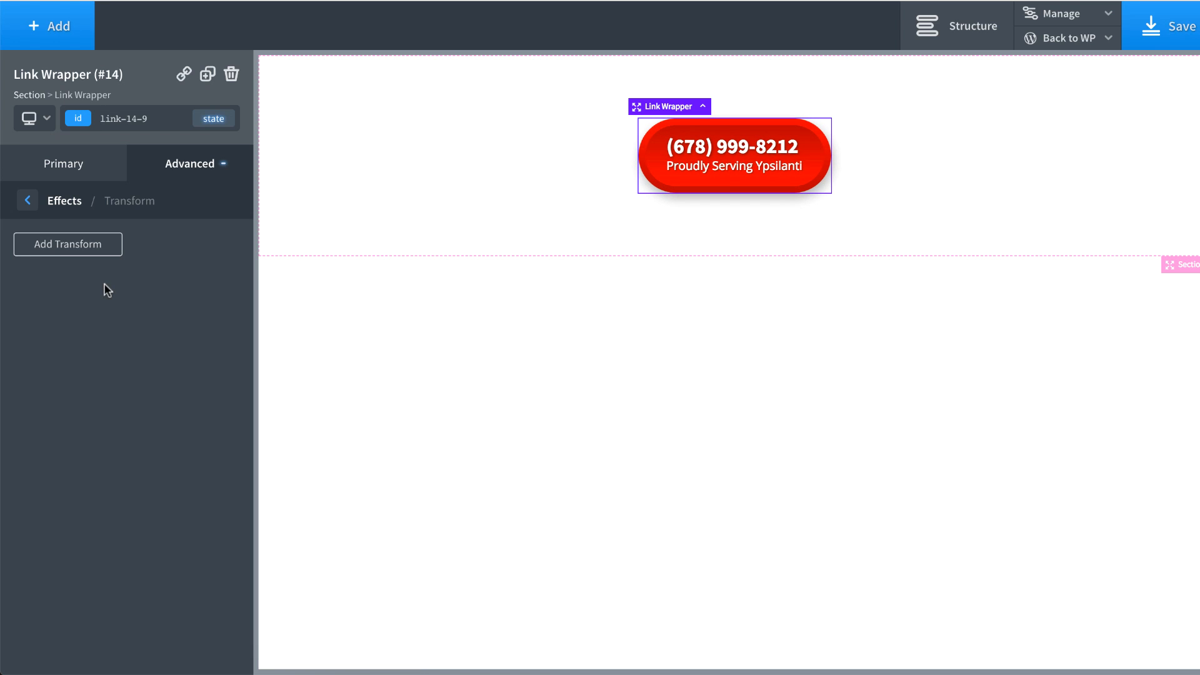
Step: Set the Link Wrapper's transition duration to 0.5 seconds
click(68, 204)
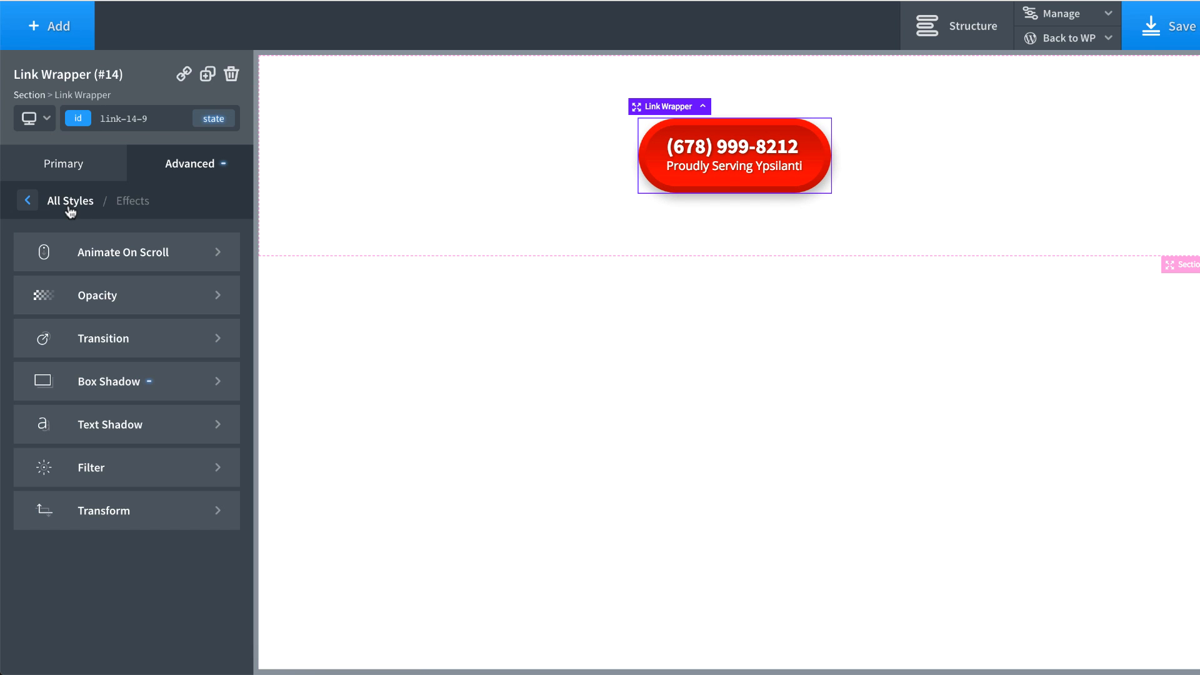
click(92, 338)
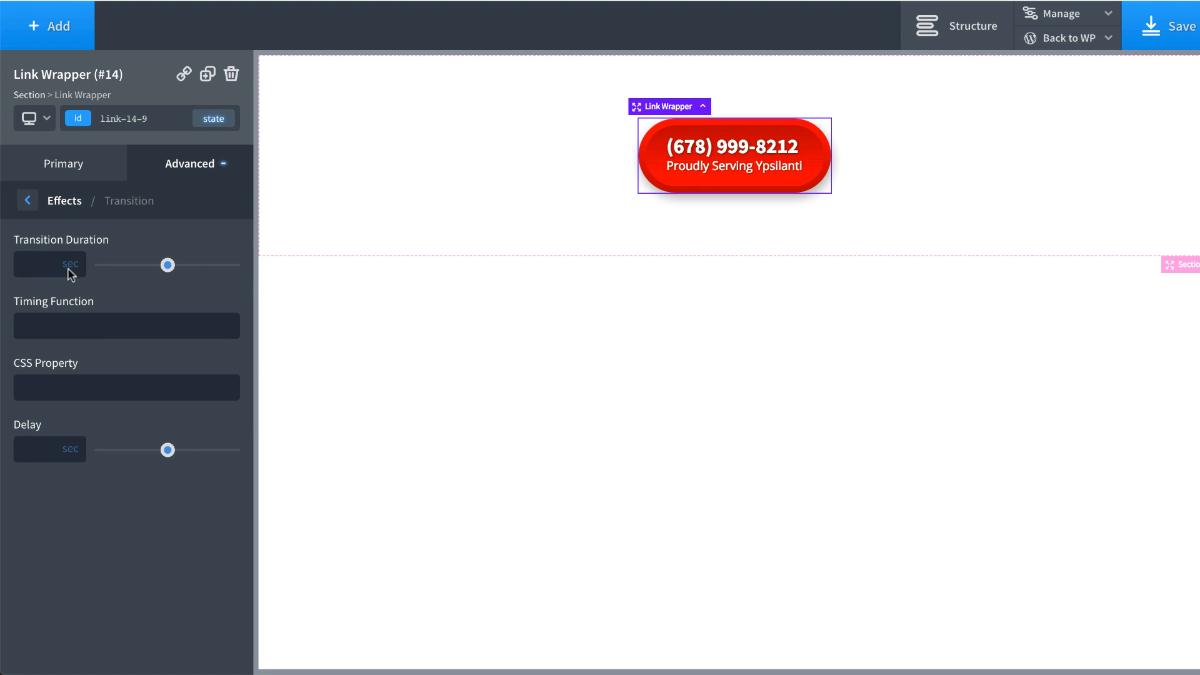
mouse_move(168, 265)
mouse_down()
mouse_move(260, 270)
mouse_move(142, 270)
mouse_move(164, 267)
mouse_up()
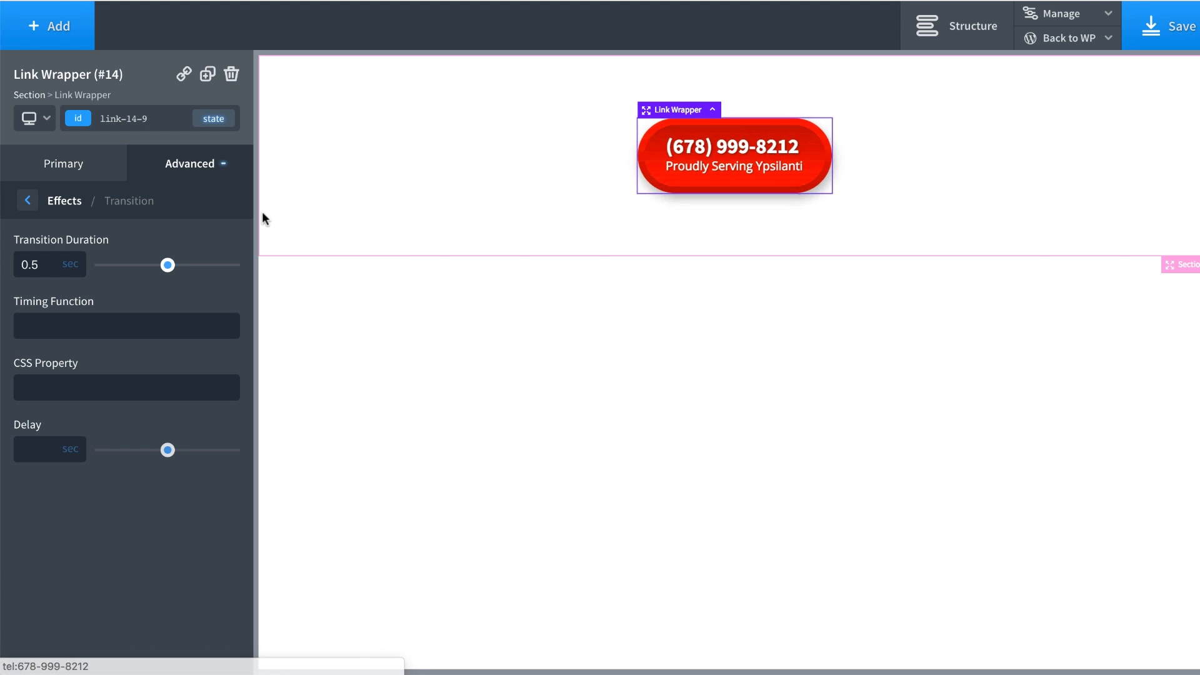
Step: Reopen the box shadow settings and check the existing vertical offset and blur values
click(62, 206)
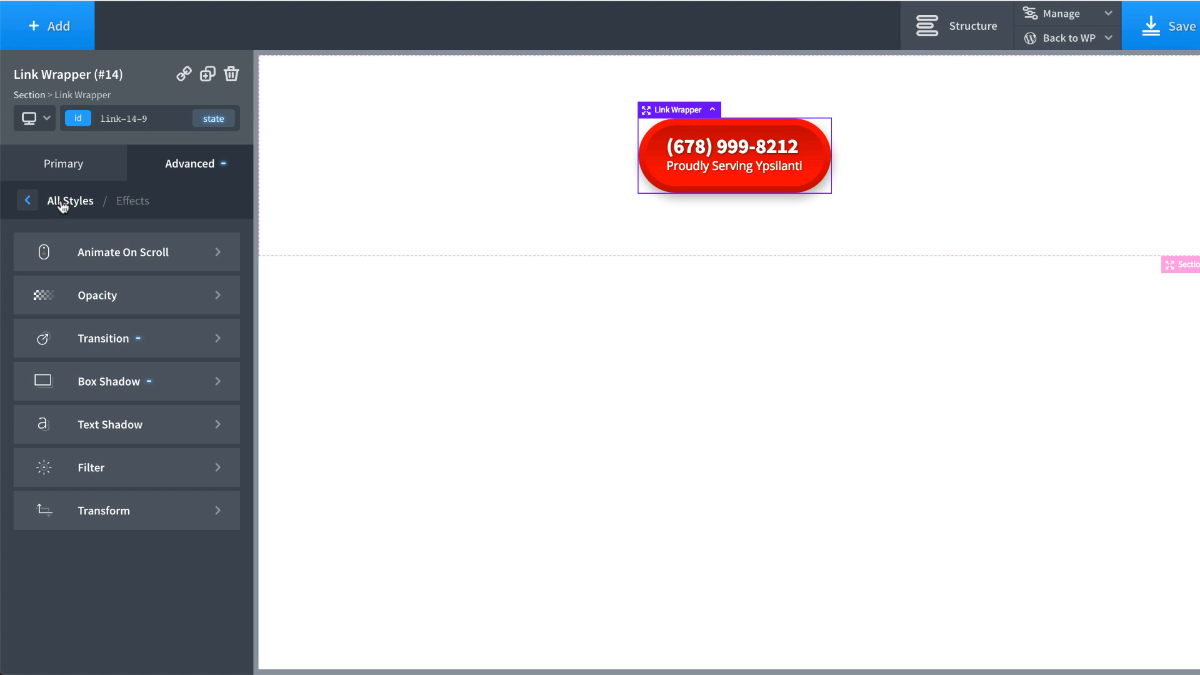
click(127, 369)
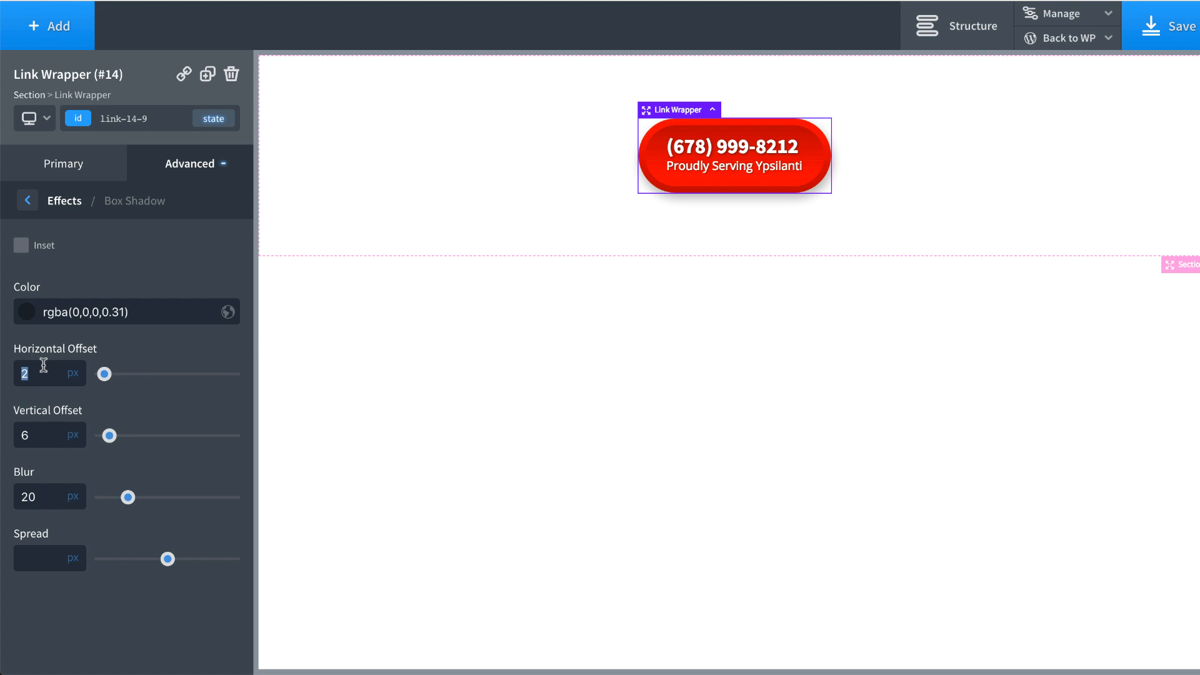
double_click(38, 431)
double_click(43, 496)
Step: In the :hover state, set the box shadow offsets to 2px and 6px with a 40px blur
click(217, 119)
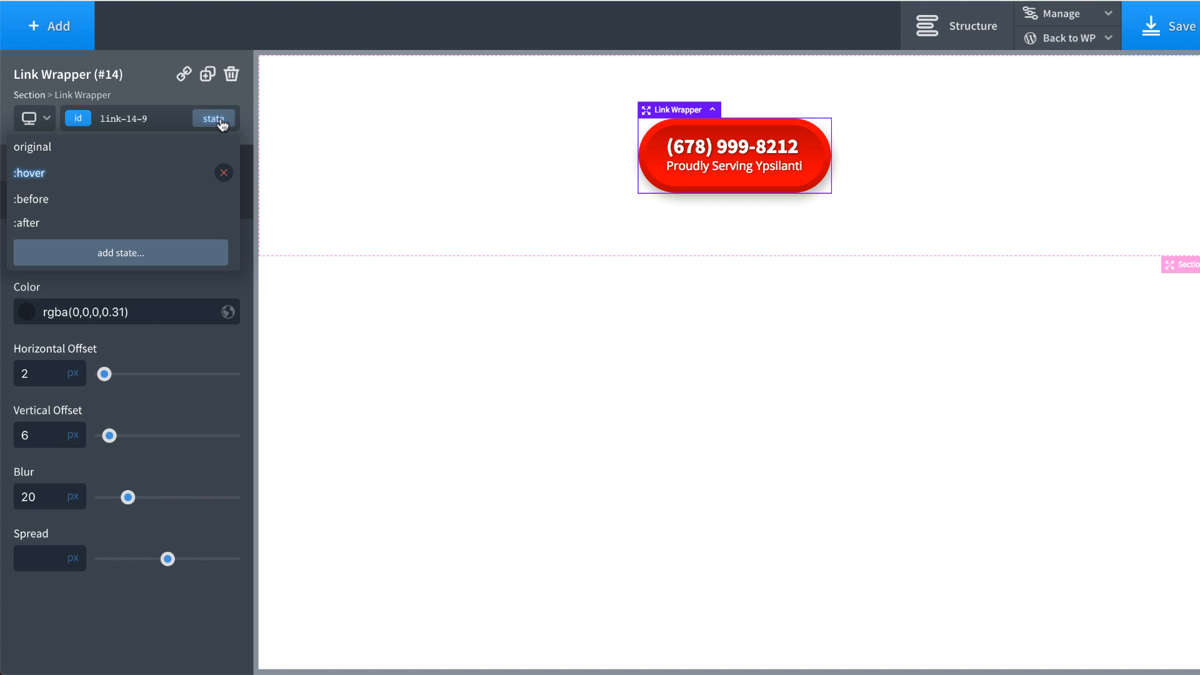
click(149, 170)
click(26, 311)
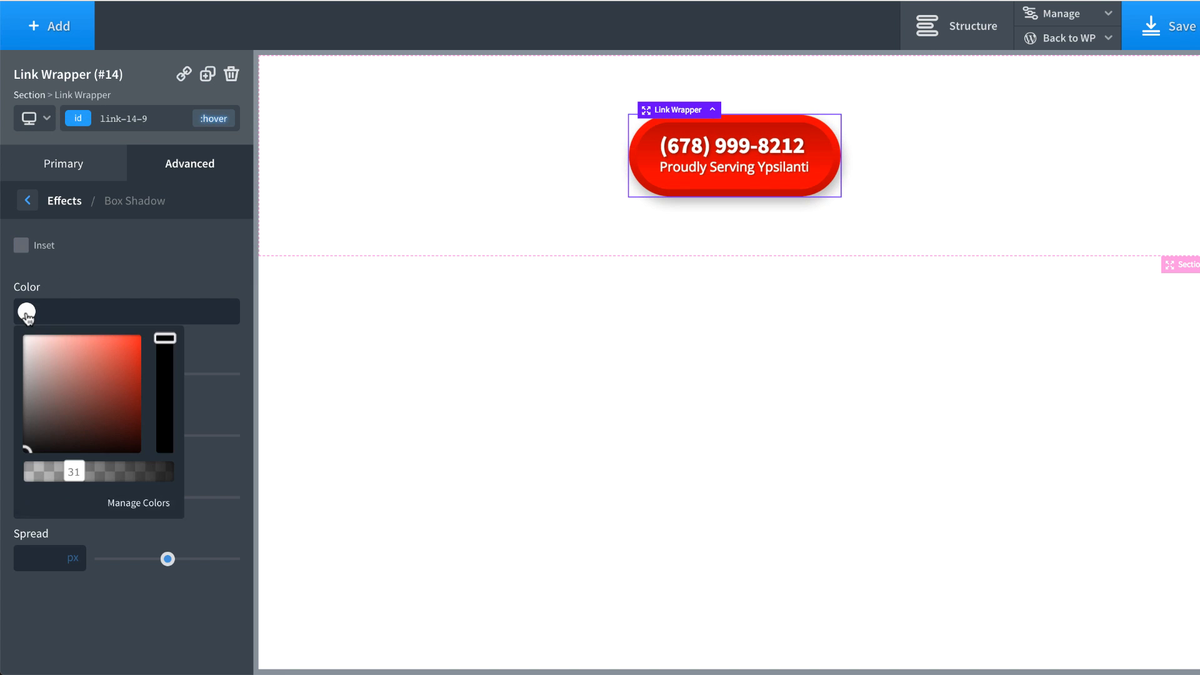
click(218, 352)
click(57, 369)
text(2)
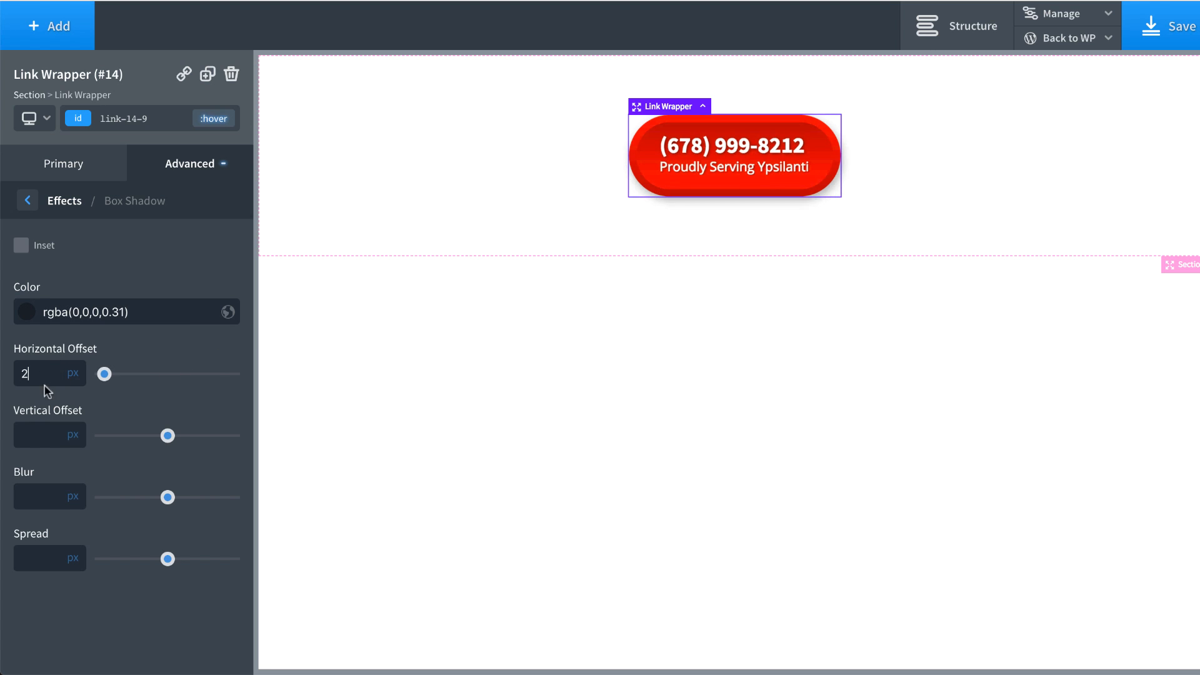
click(36, 432)
text(6)
click(37, 496)
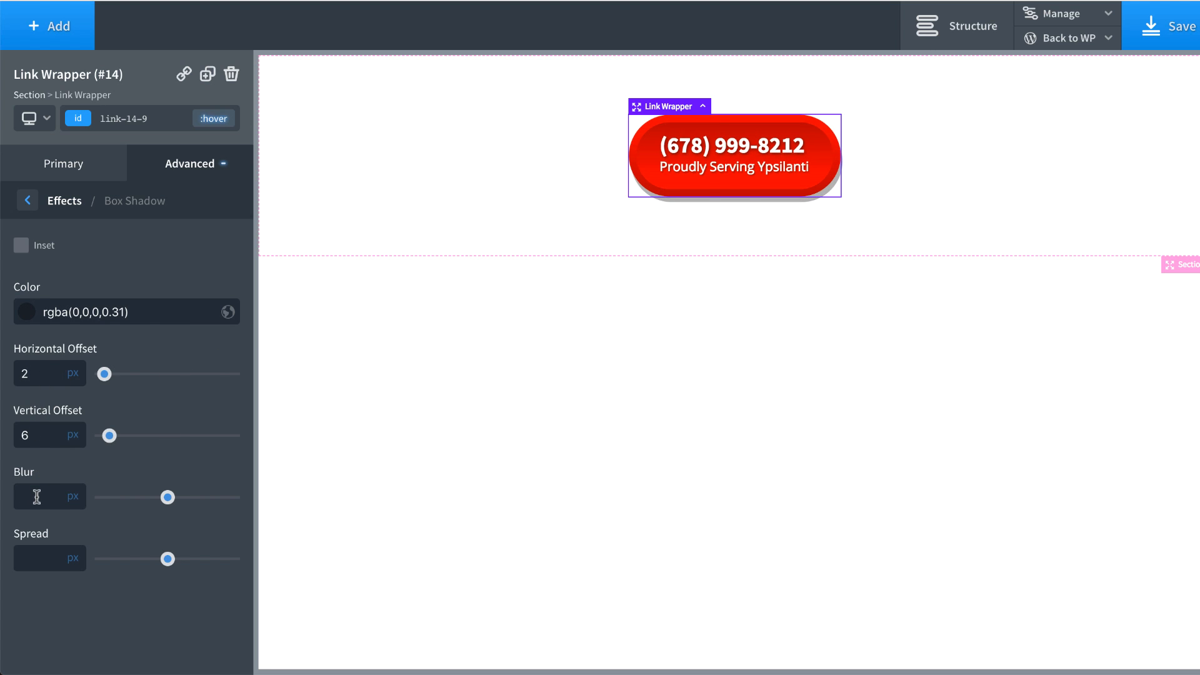
text(40)
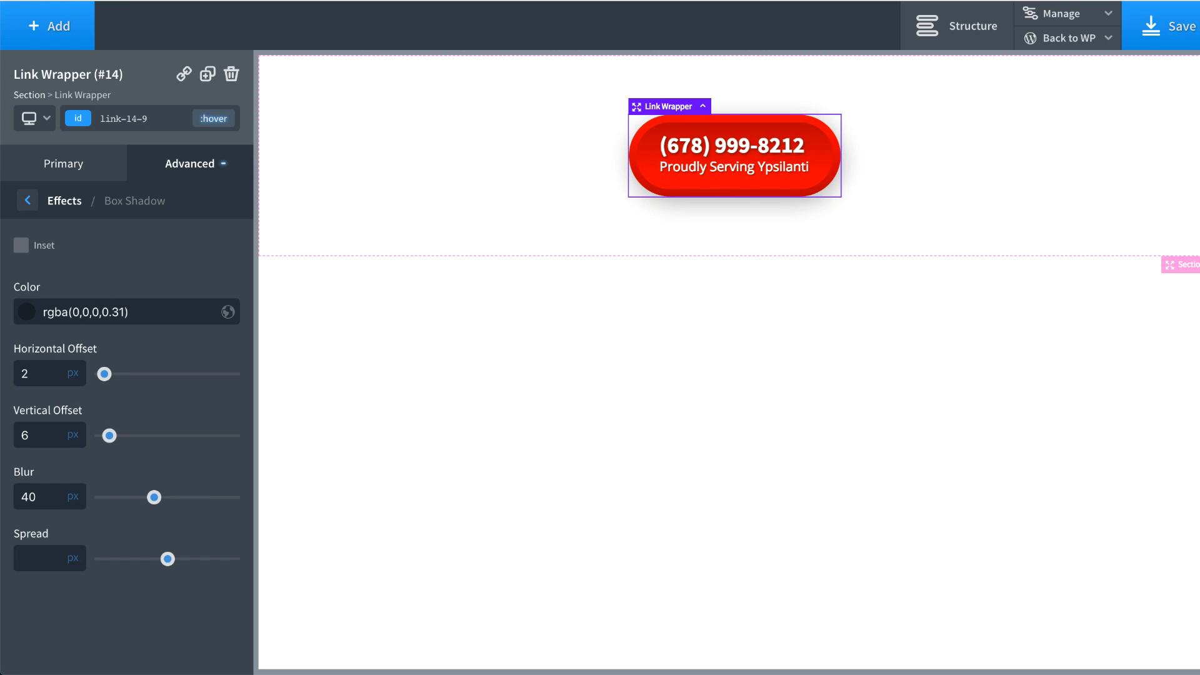
Step: Return to the original state and bring up the Facebook post with the reference button
click(213, 119)
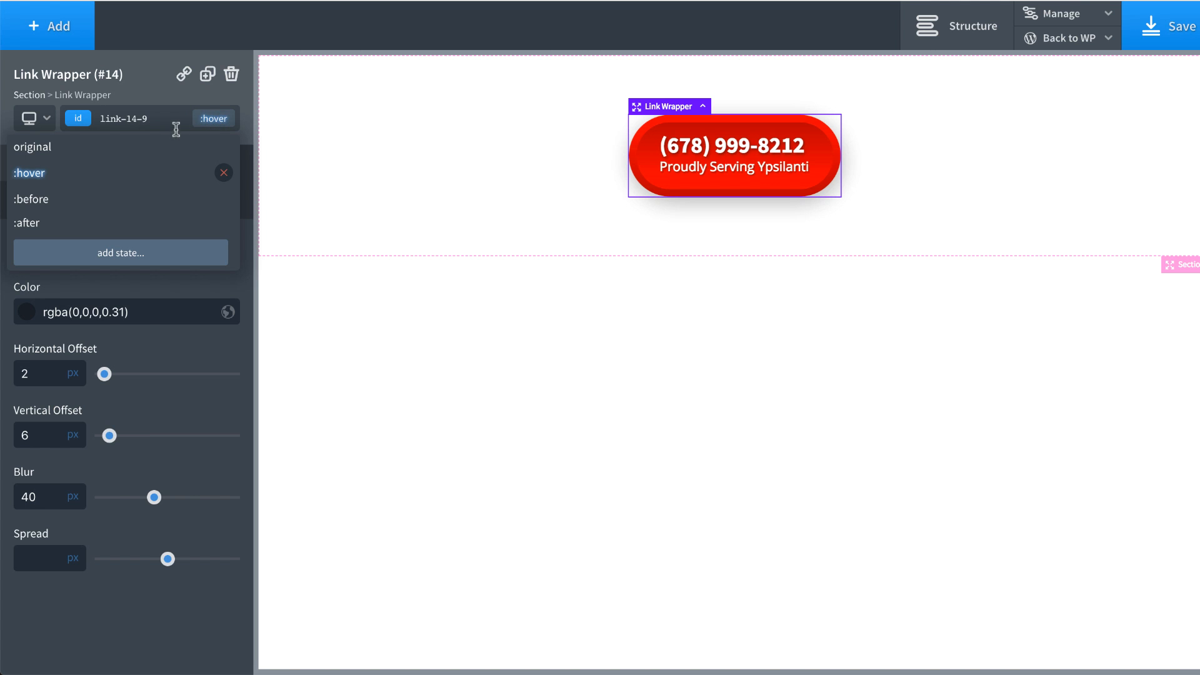
click(166, 145)
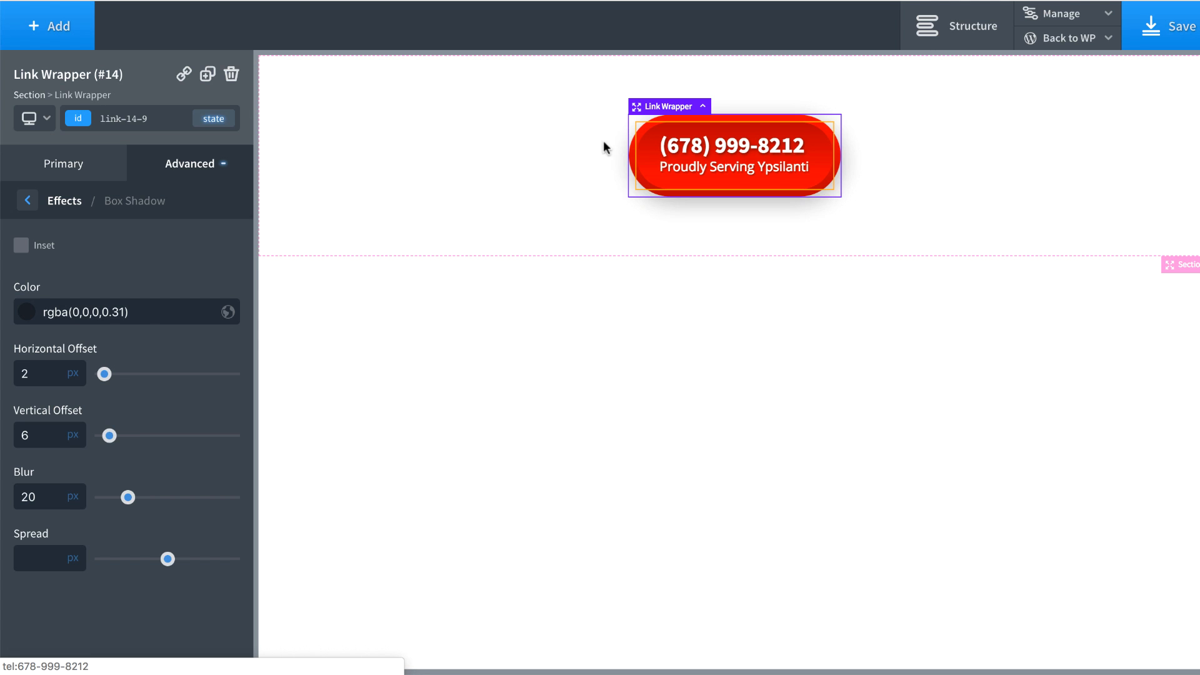
click(500, 1)
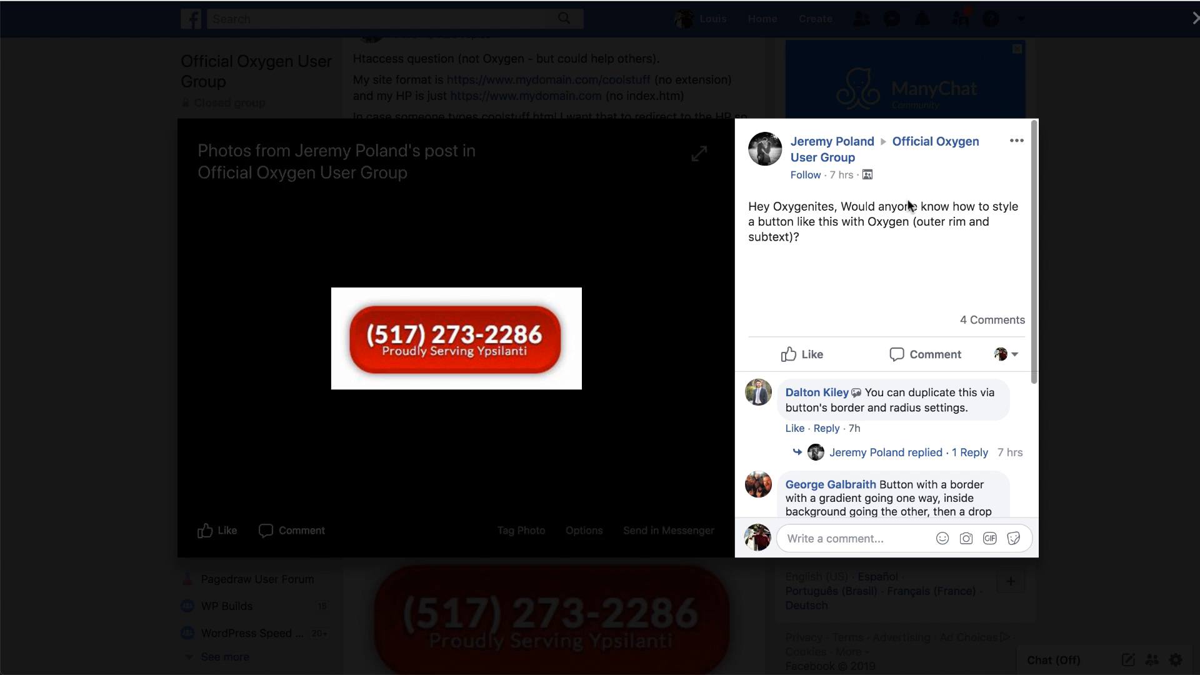